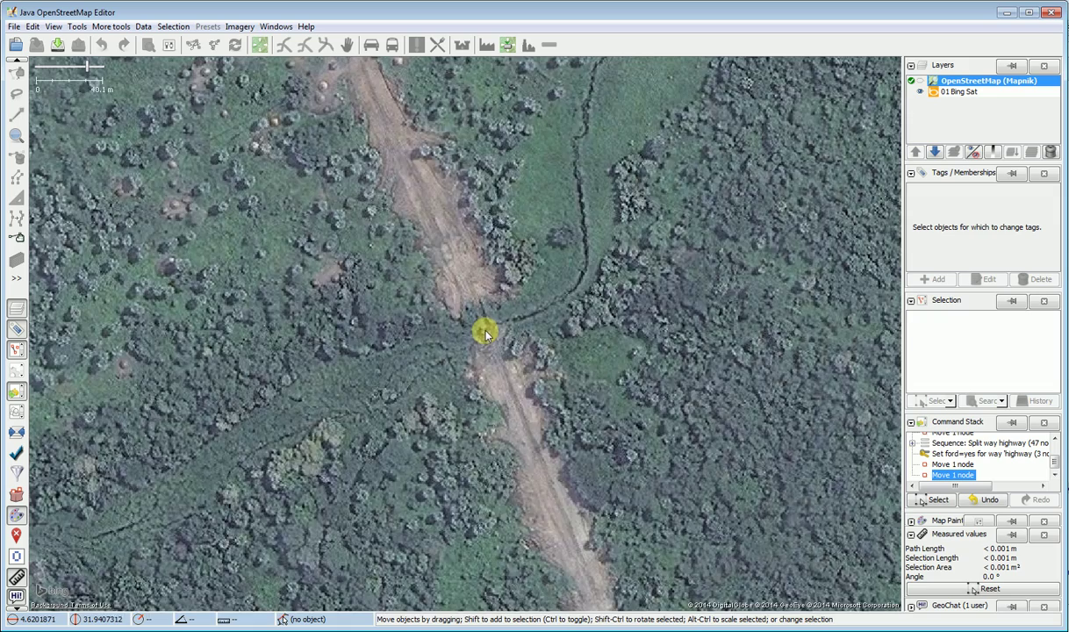
Download the crossing area's OpenStreetMap data as a new layer, Data Layer 3
scroll(485, 330, "down", 1)
scroll(484, 332, "up", 1)
scroll(491, 338, "down", 3)
scroll(491, 339, "down", 3)
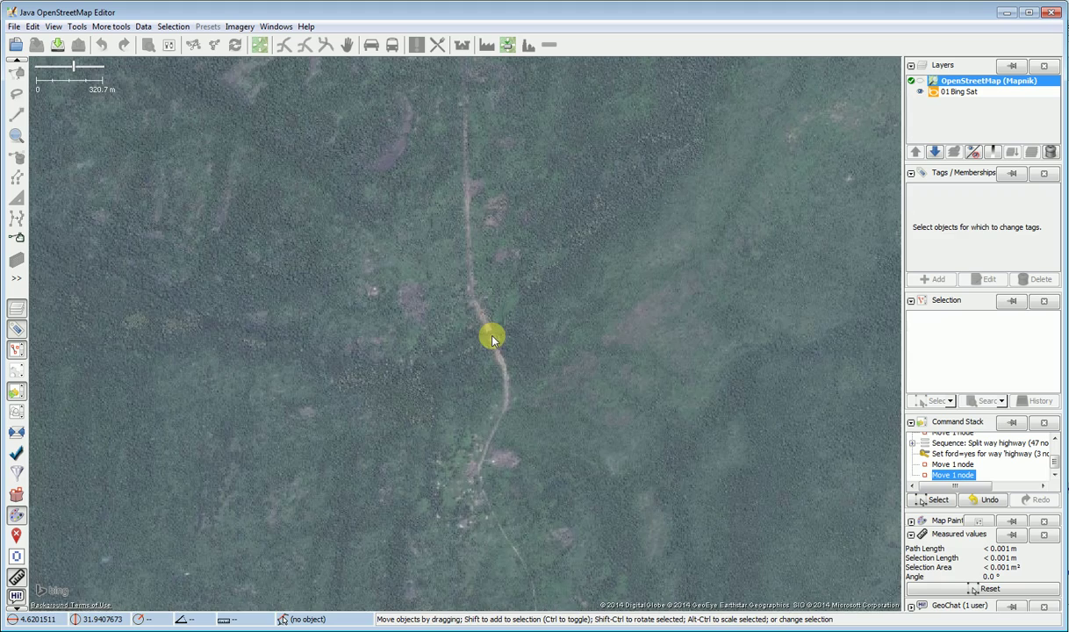
scroll(491, 339, "up", 7)
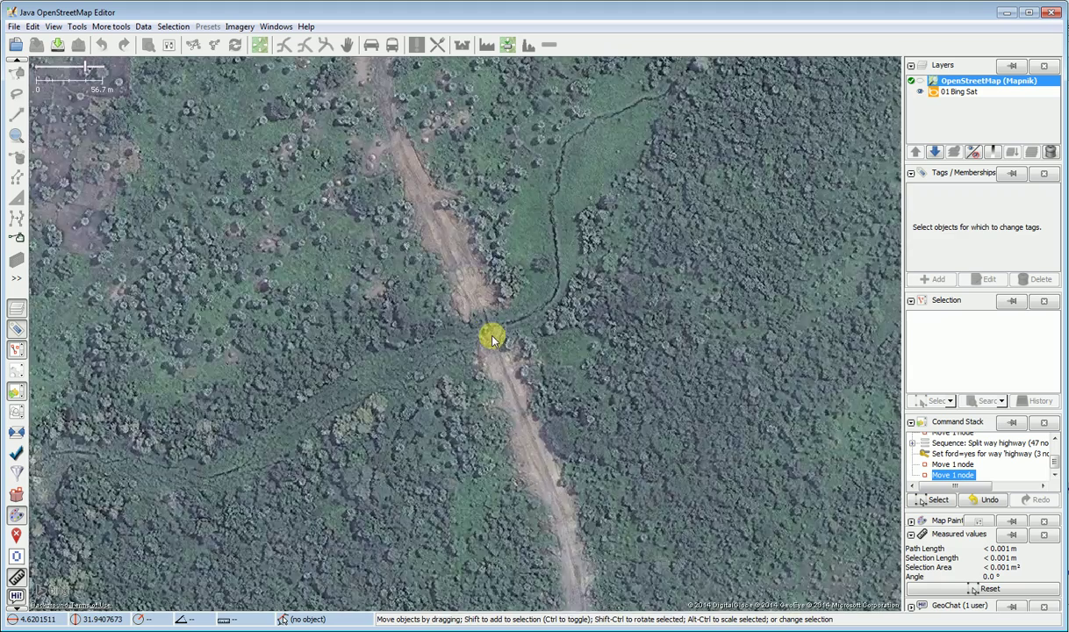
scroll(493, 340, "down", 1)
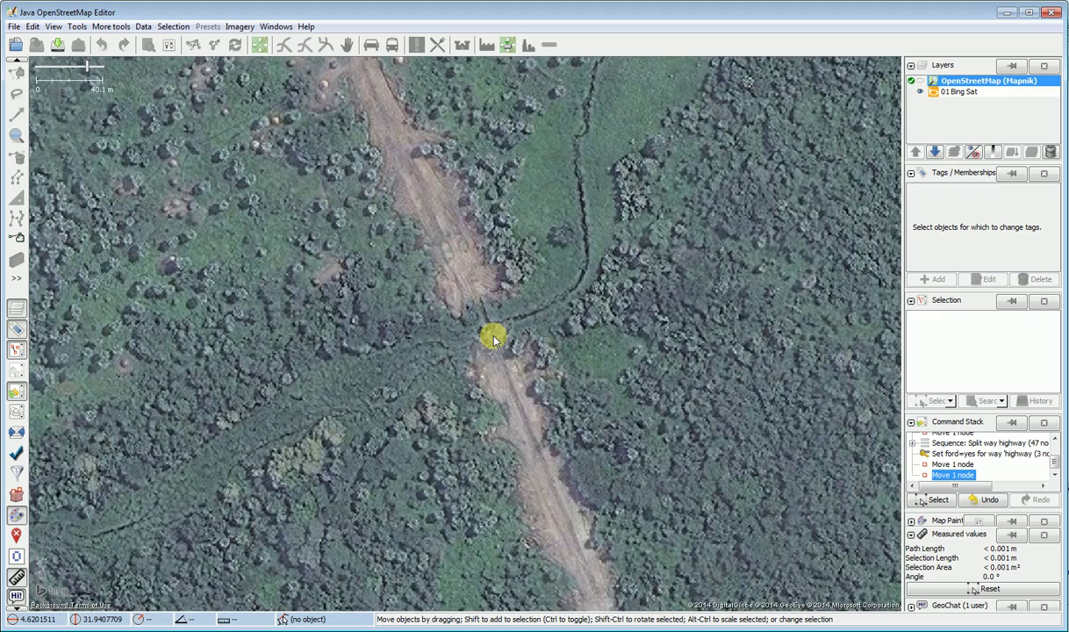
scroll(493, 340, "down", 2)
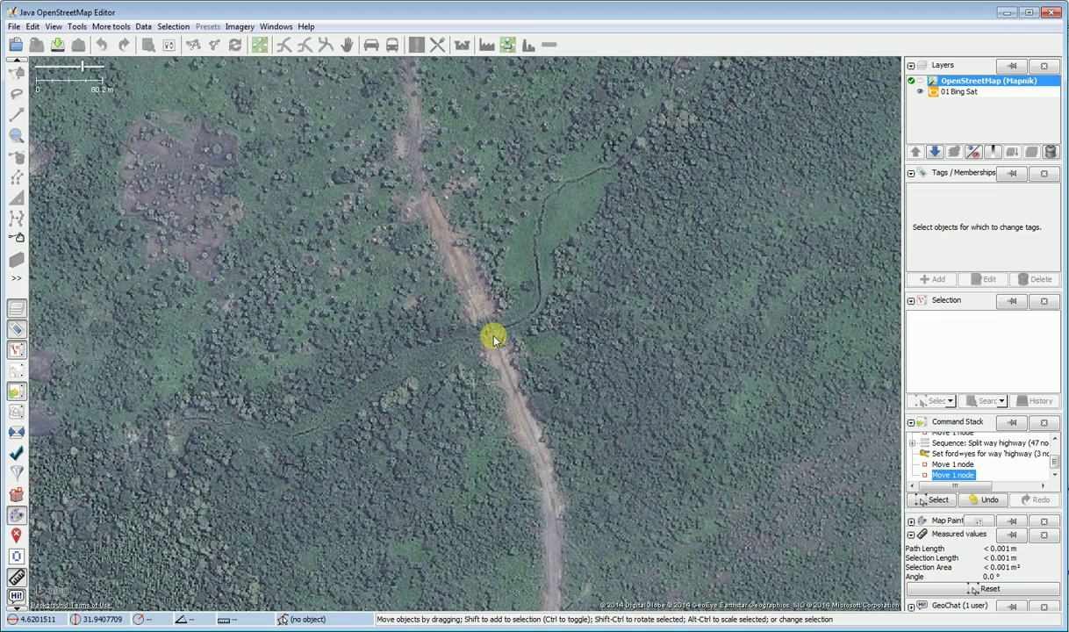
left_click(57, 44)
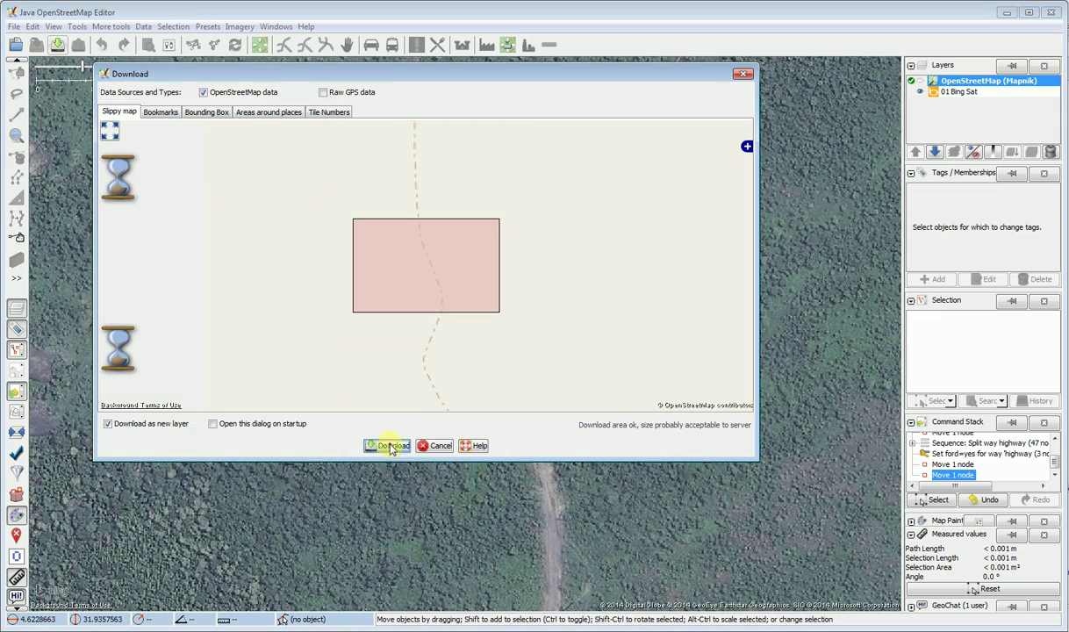
left_click(383, 445)
left_click_drag(553, 369, 541, 377)
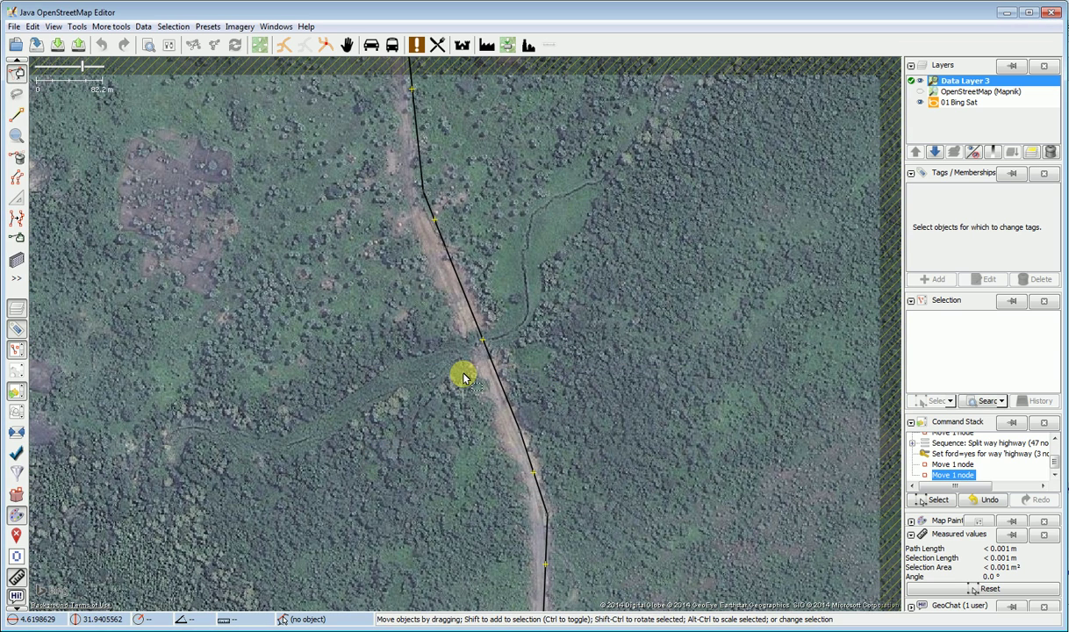
left_click(479, 331)
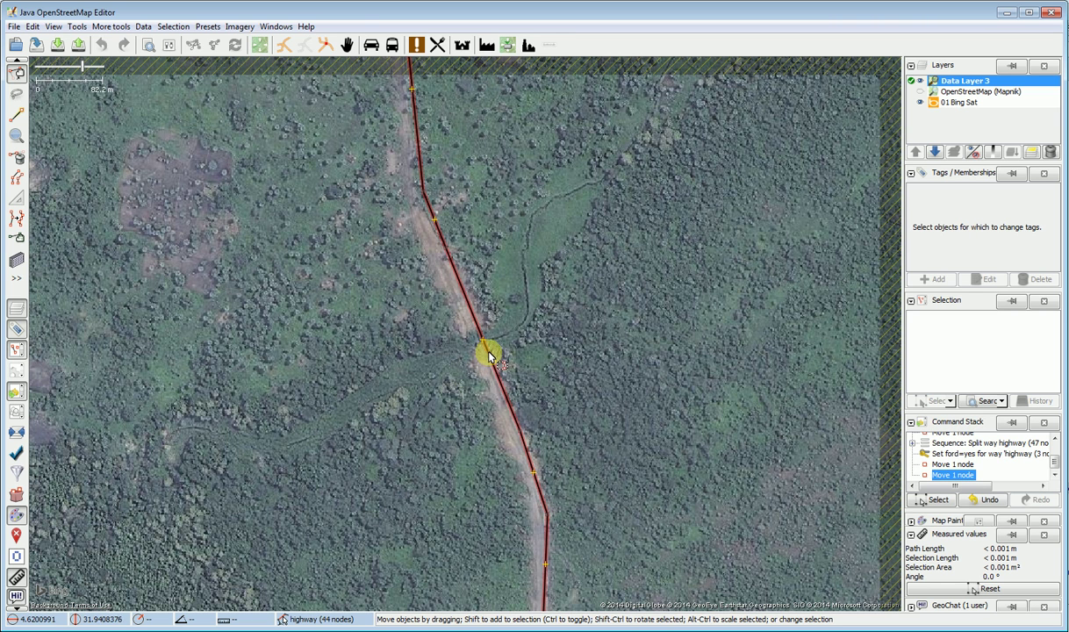
left_click(503, 360)
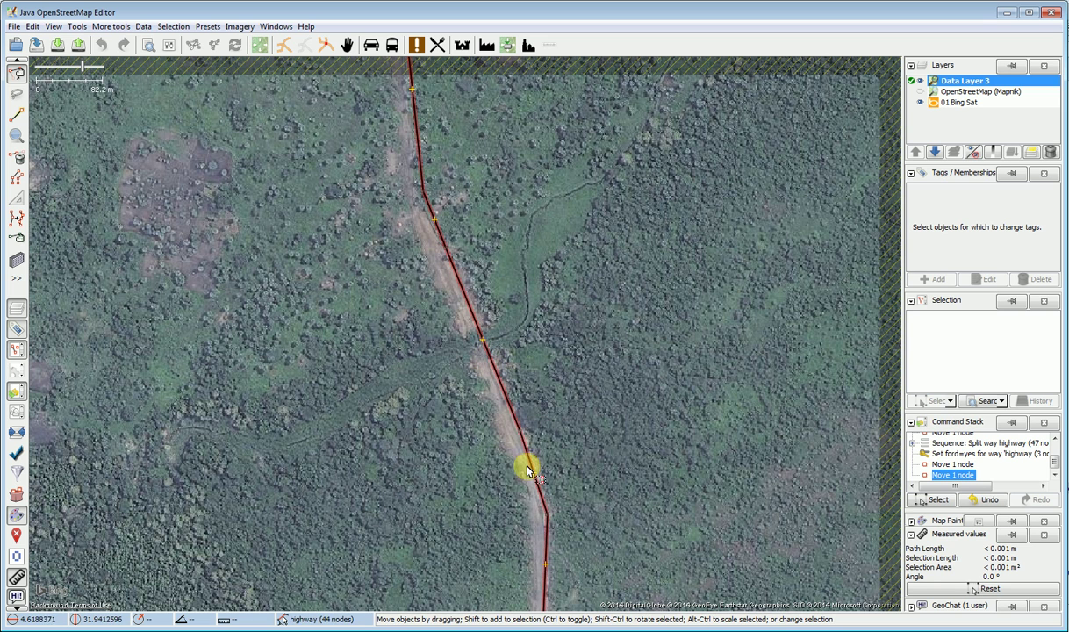
scroll(487, 345, "up", 1)
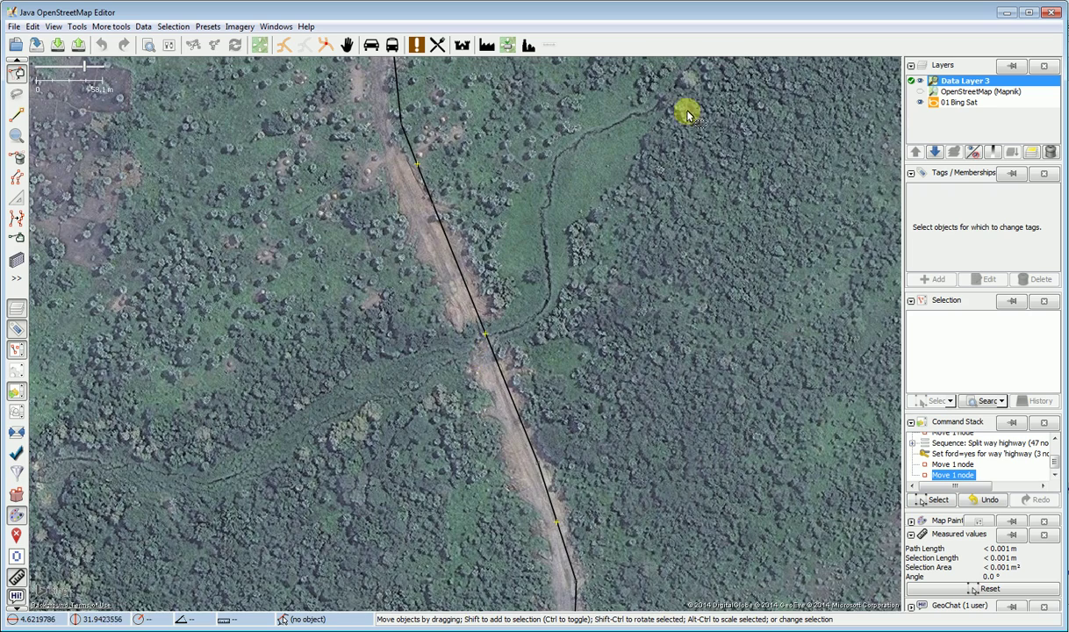
scroll(575, 233, "down", 1)
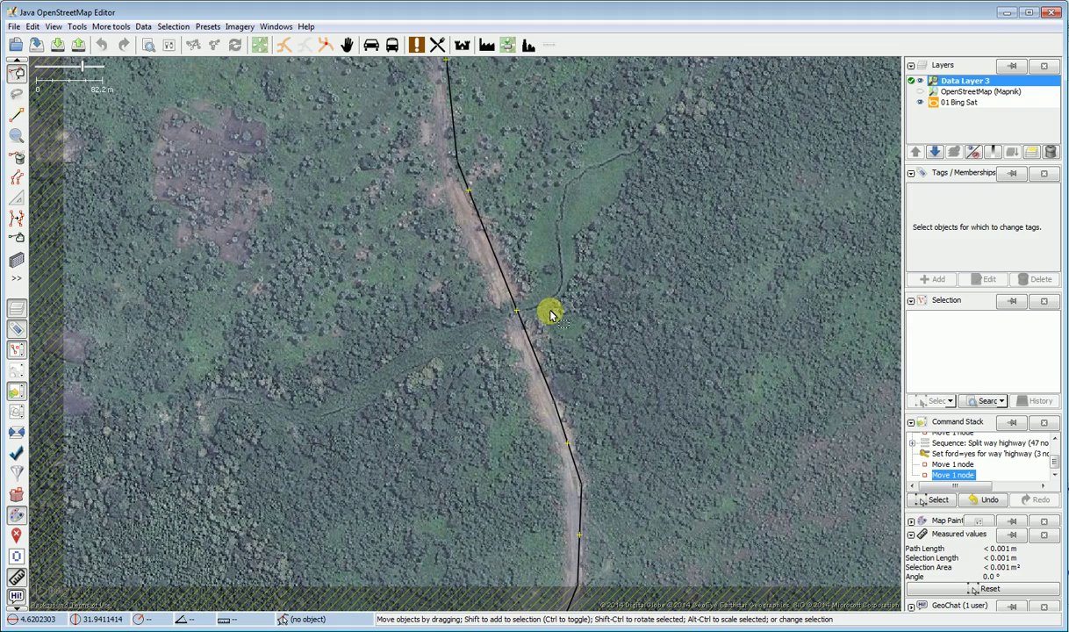
scroll(551, 315, "up", 4)
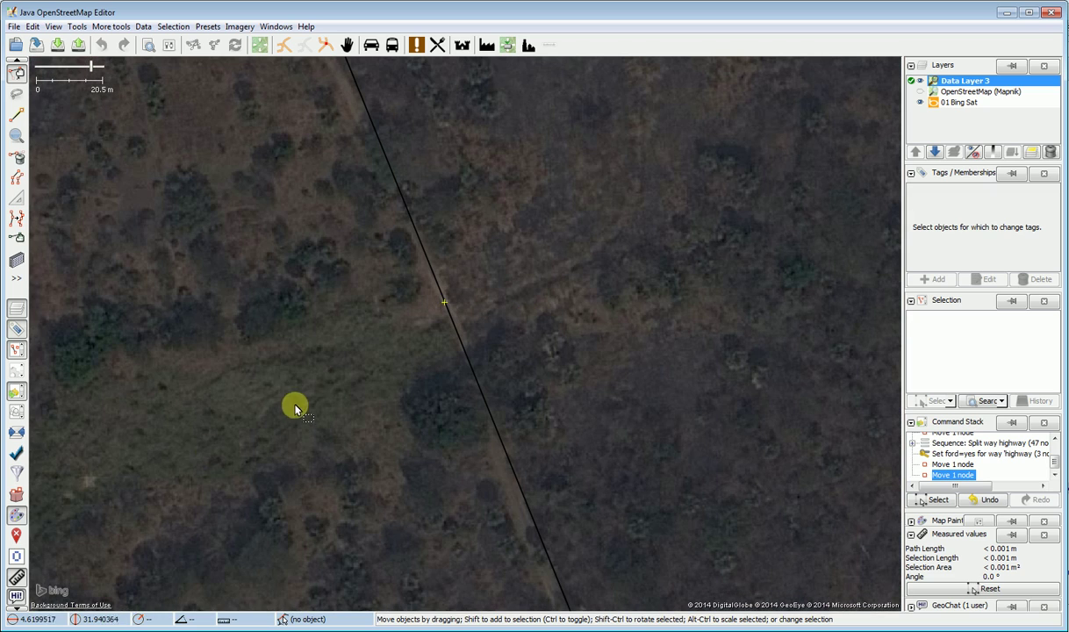
key("ctrl+Right")
key("ctrl+Right")
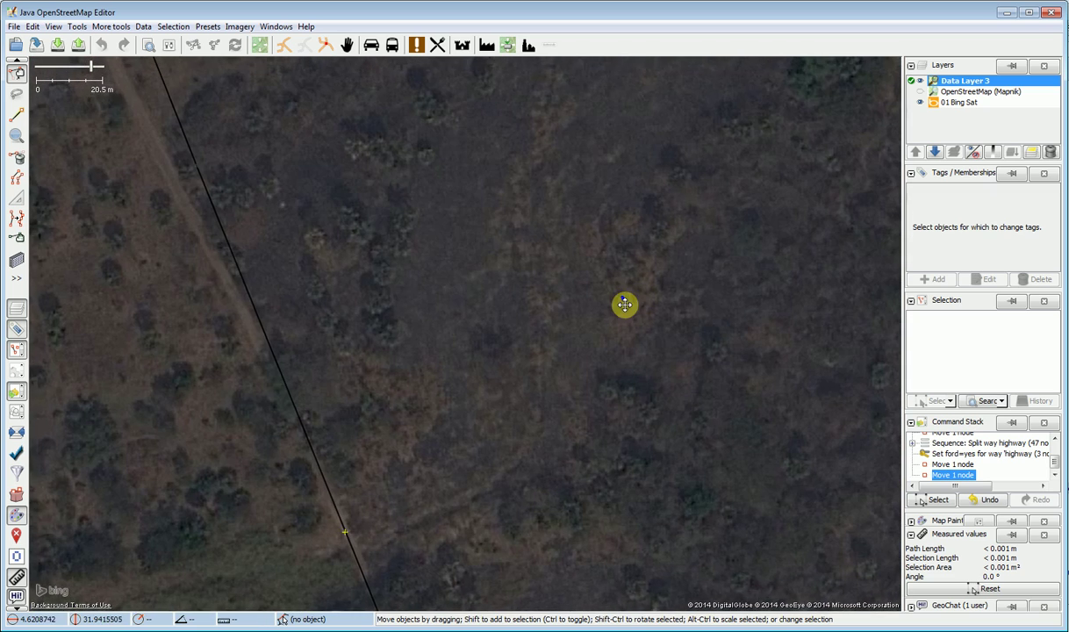
key("ctrl+Down")
key("ctrl+Left")
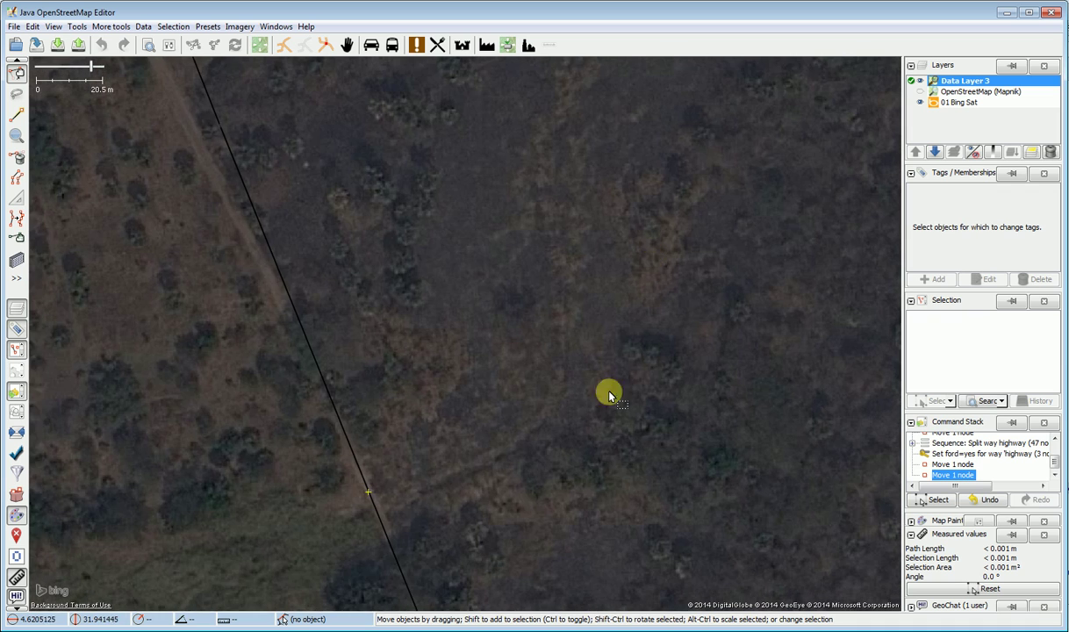
key("ctrl+Left")
key("ctrl+Up")
key("ctrl+Left")
key("ctrl+Down")
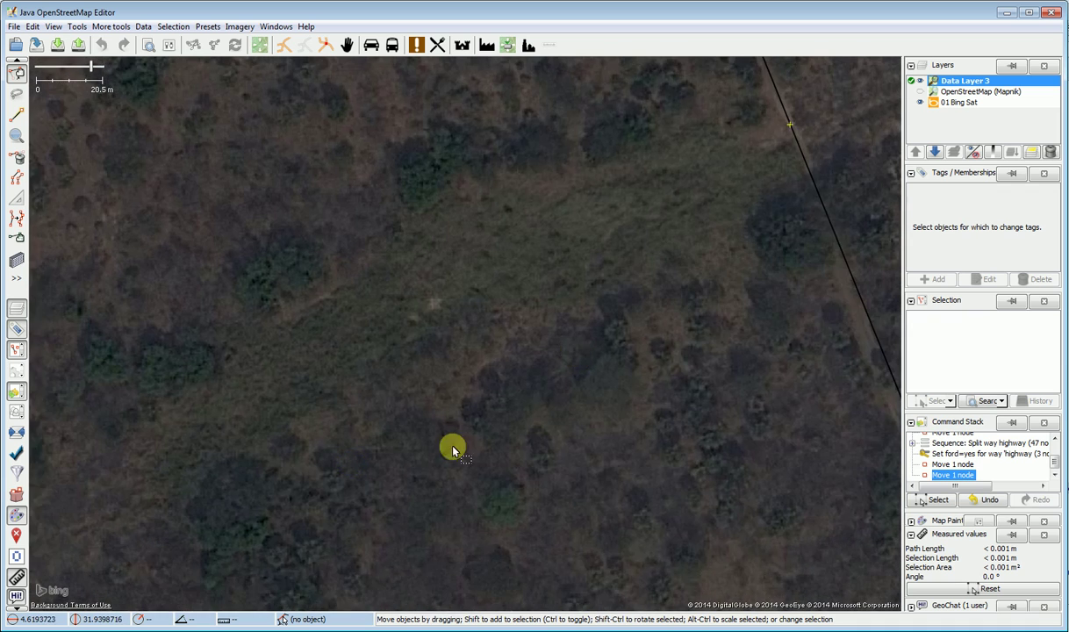
key("ctrl+Left")
key("ctrl+Right")
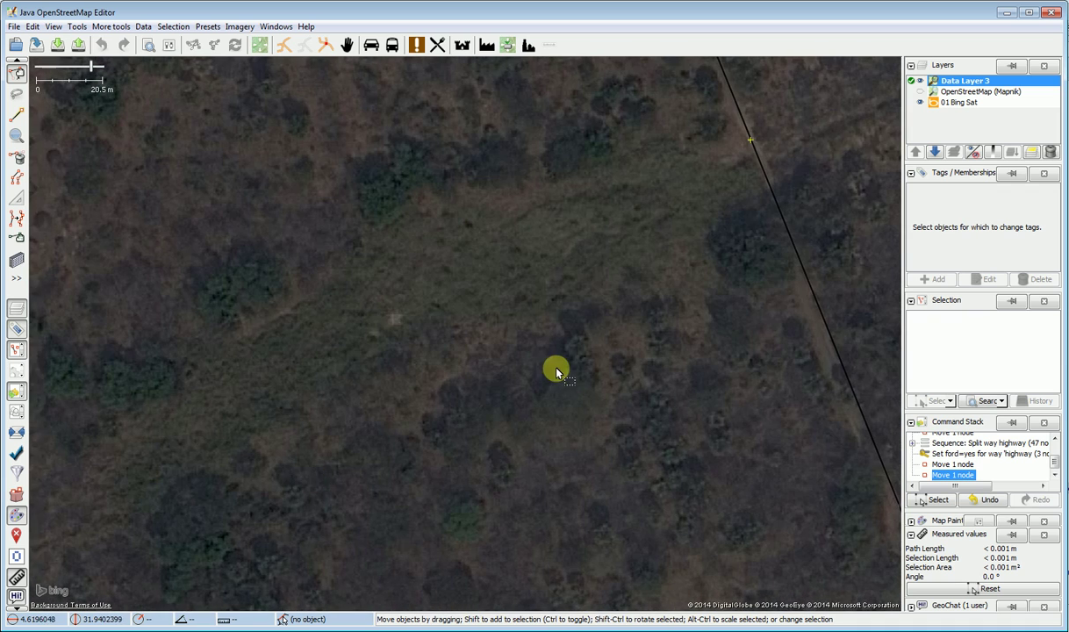
scroll(555, 369, "down", 1)
scroll(562, 364, "down", 1)
left_click_drag(568, 356, 408, 429)
scroll(566, 362, "down", 1)
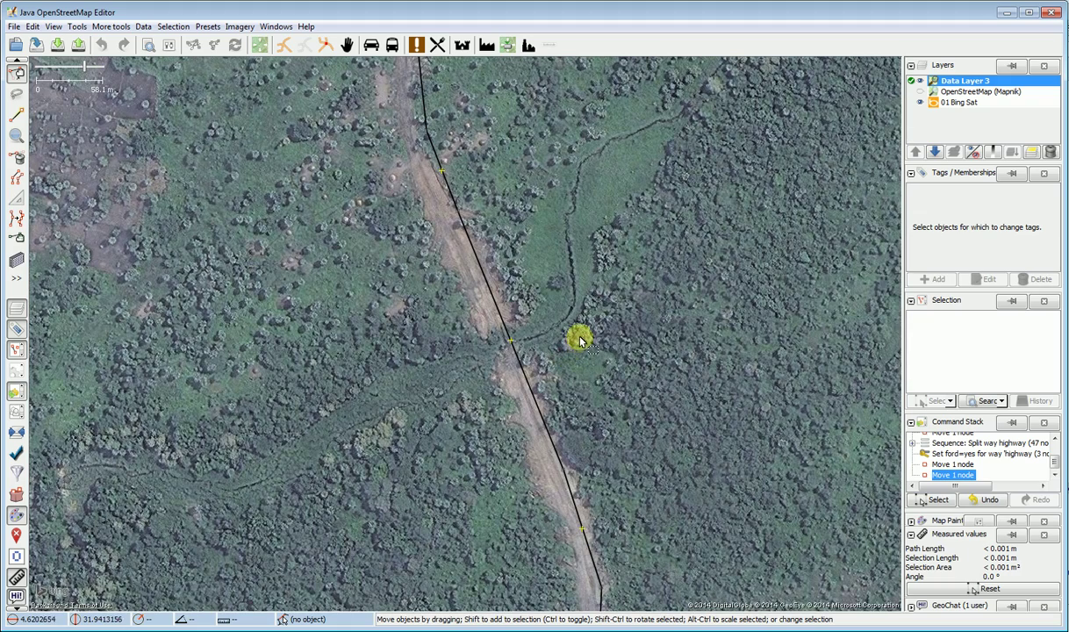
scroll(572, 344, "up", 3)
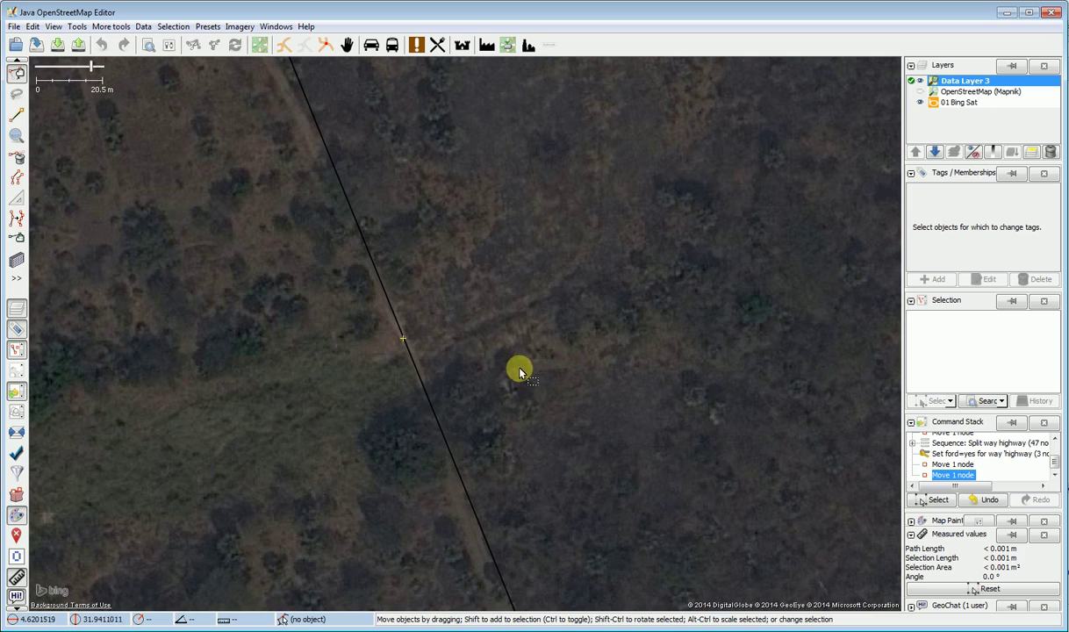
scroll(511, 386, "down", 1)
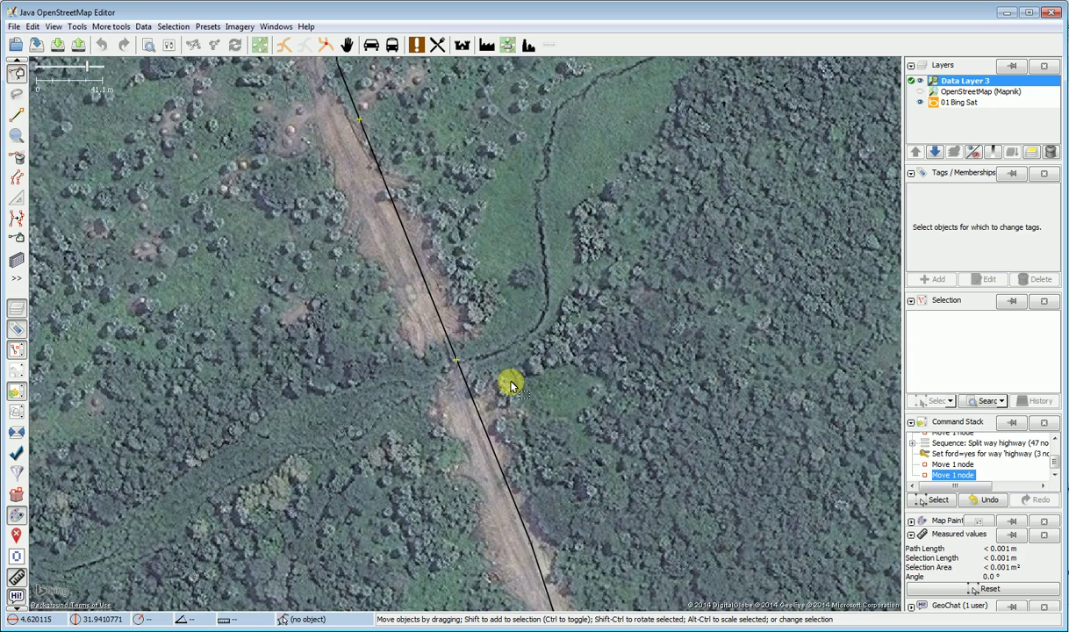
scroll(512, 386, "down", 1)
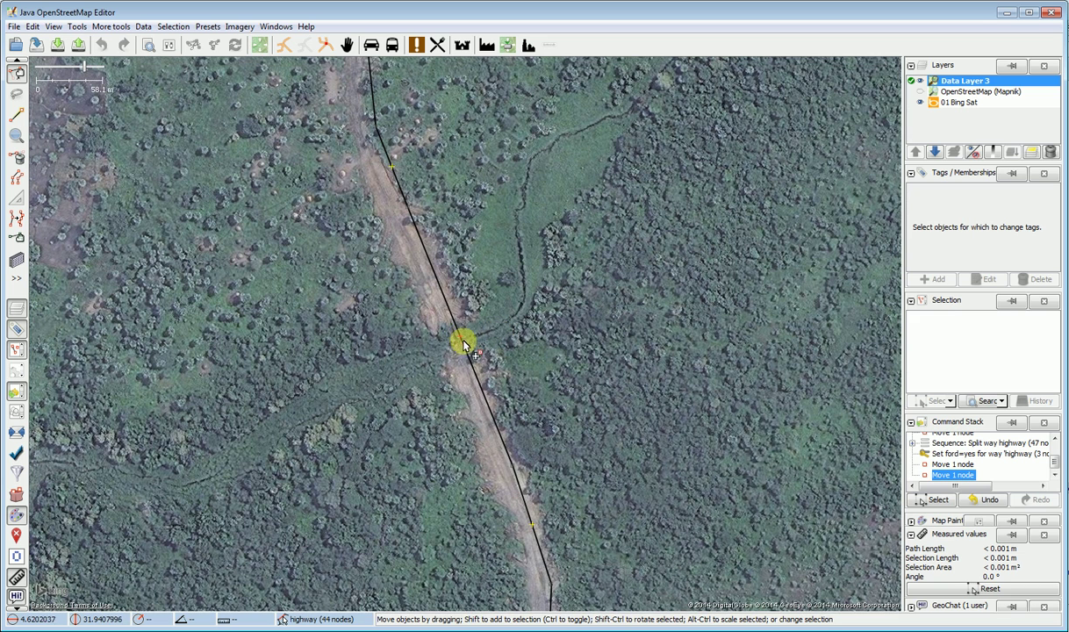
left_click(464, 348)
key("Escape")
left_click(464, 345)
scroll(464, 351, "up", 1)
left_click(503, 374)
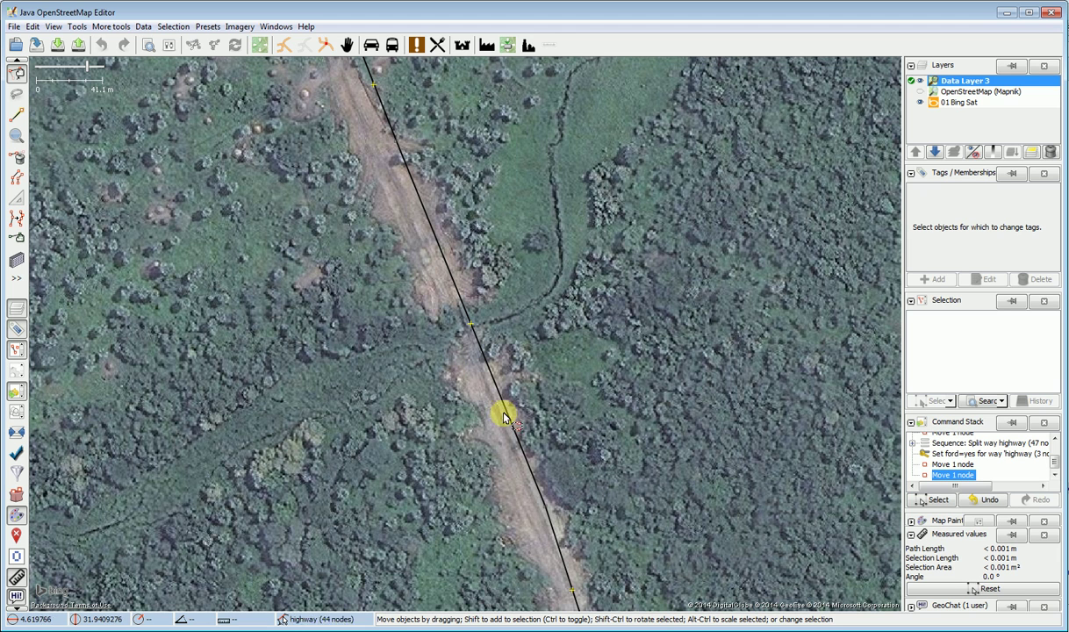
Drag track nodes and midpoints near the stream crossing onto the cleared dirt road
left_click_drag(544, 509, 529, 507)
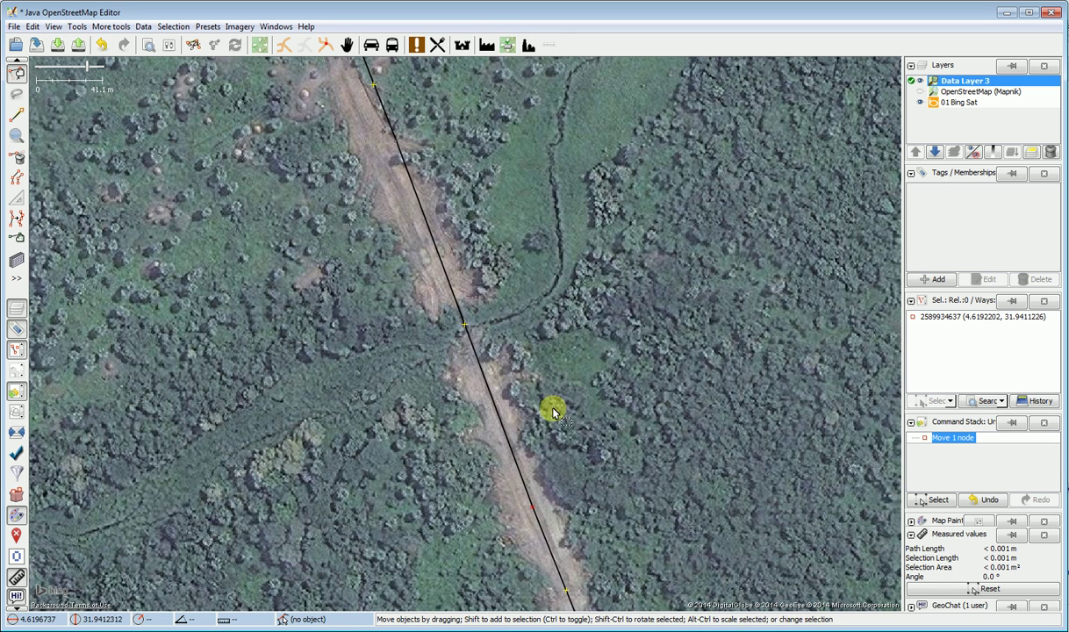
mouse_move(394, 137)
left_mouse_down()
mouse_move(395, 147)
mouse_move(385, 143)
left_mouse_up()
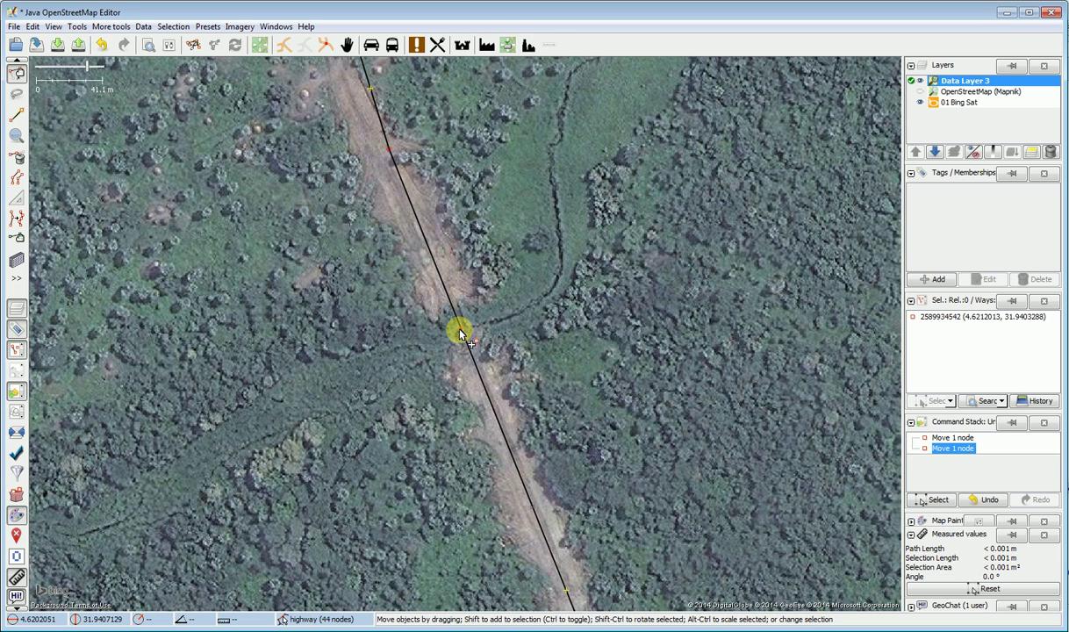
left_click_drag(458, 329, 448, 297)
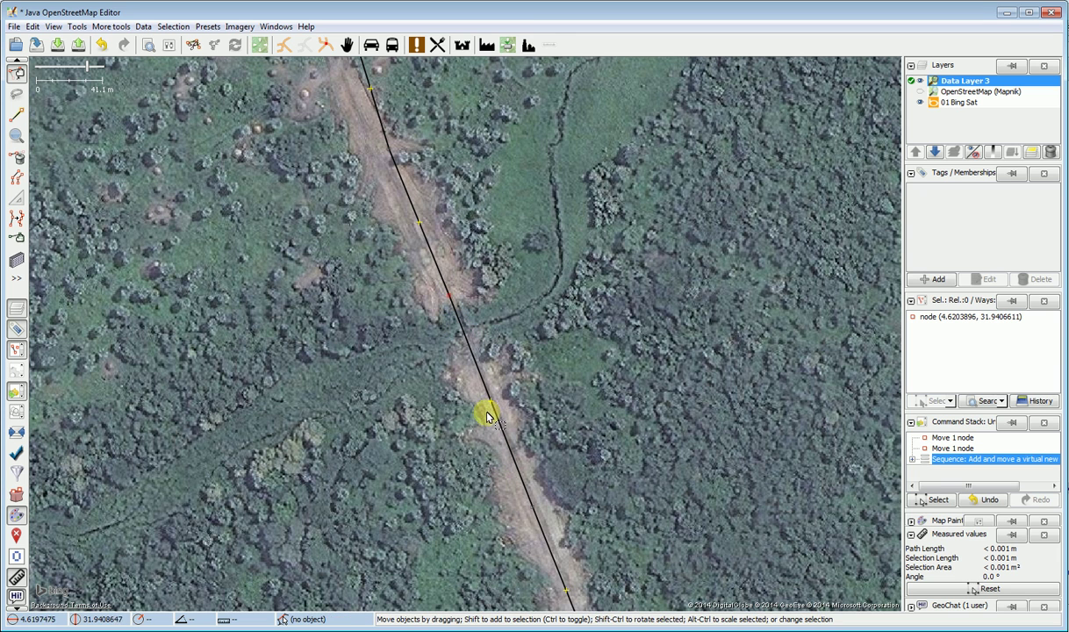
left_click_drag(488, 403, 456, 303)
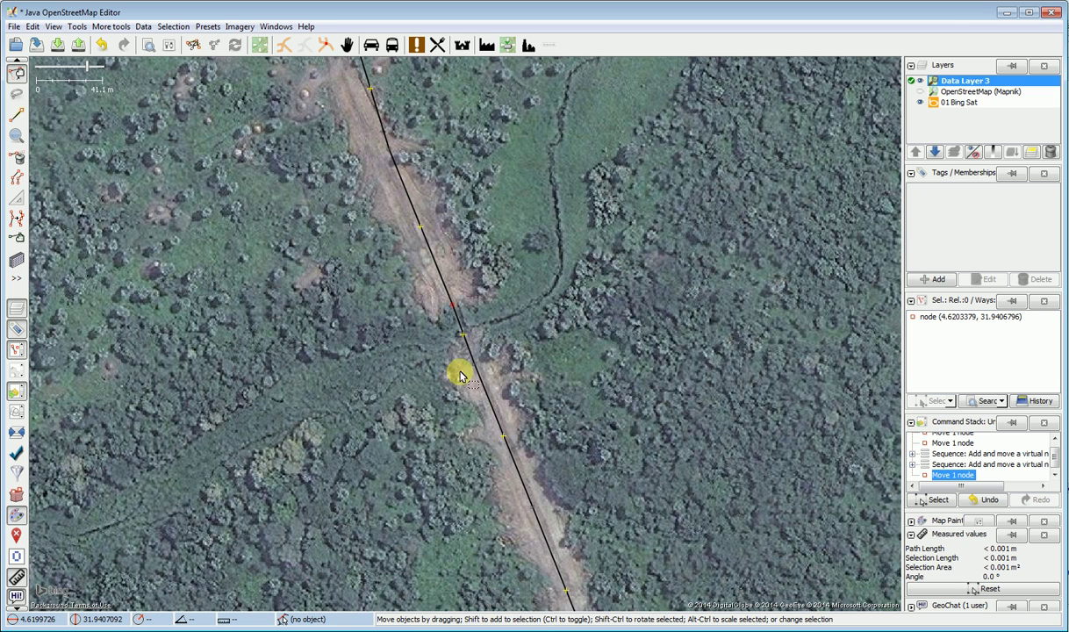
left_click_drag(471, 362, 449, 306)
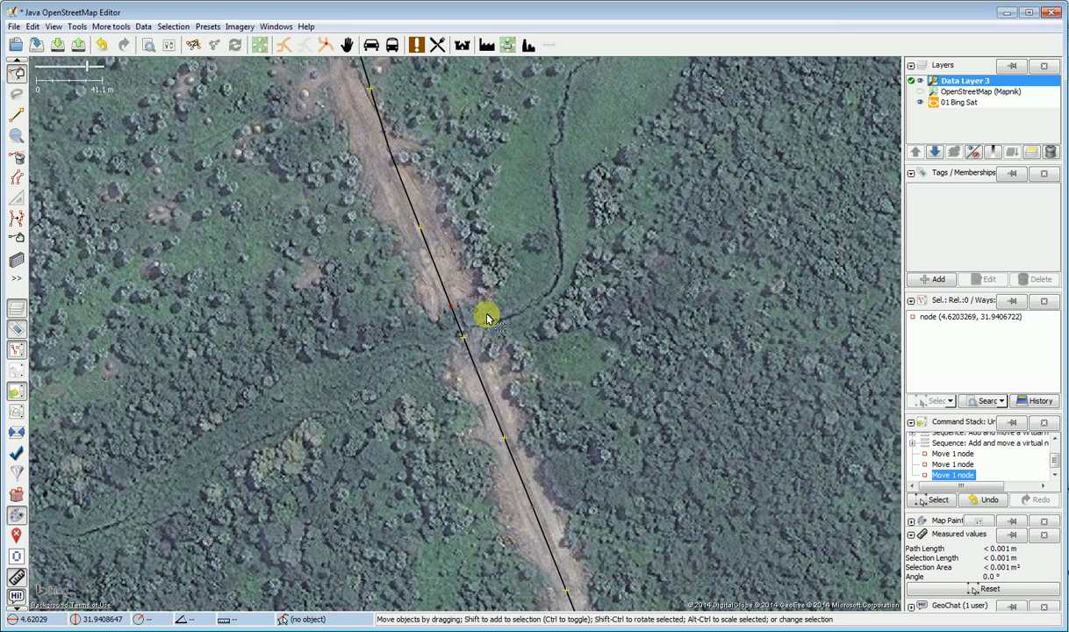
left_click(557, 308)
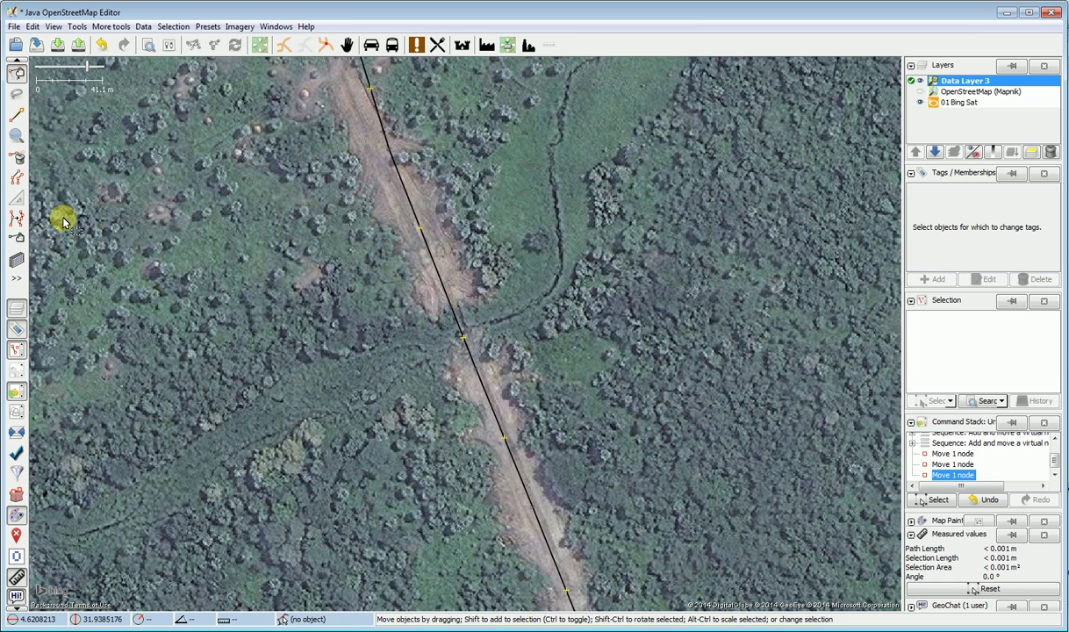
In Draw nodes mode, trace six stream points from its northern end down to the track
left_click(16, 113)
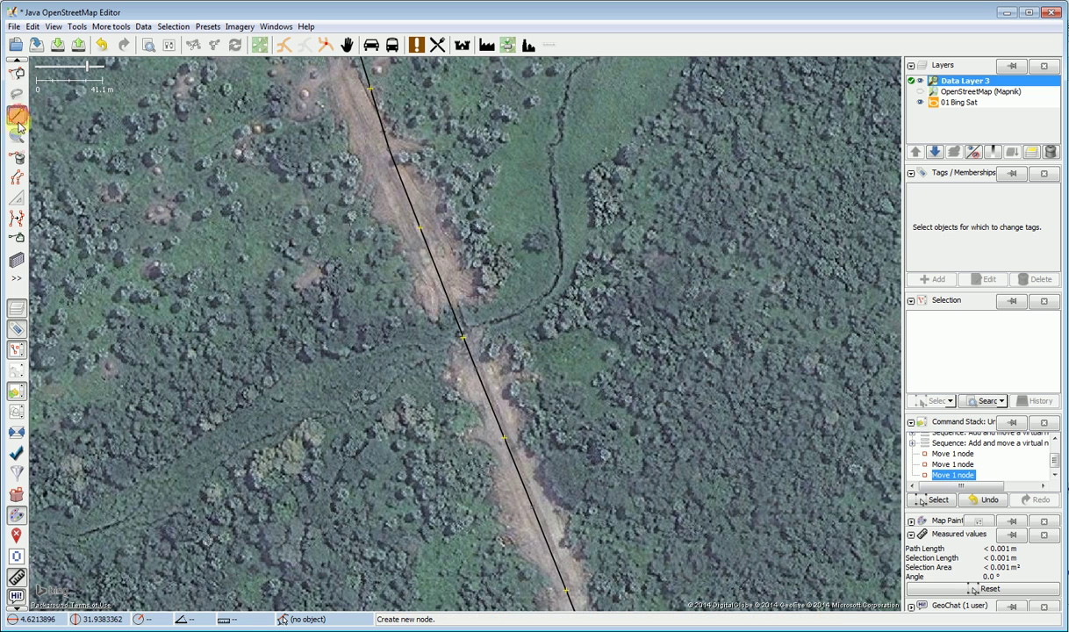
left_click(560, 132)
left_click(550, 151)
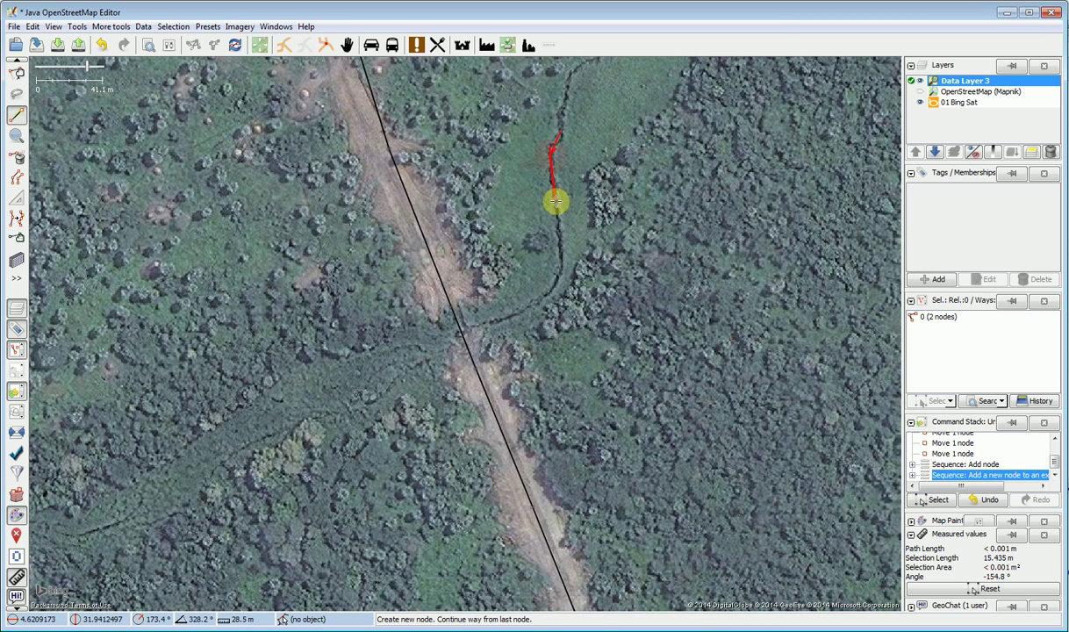
left_click(556, 207)
left_click(559, 261)
left_click(544, 299)
left_click(488, 325)
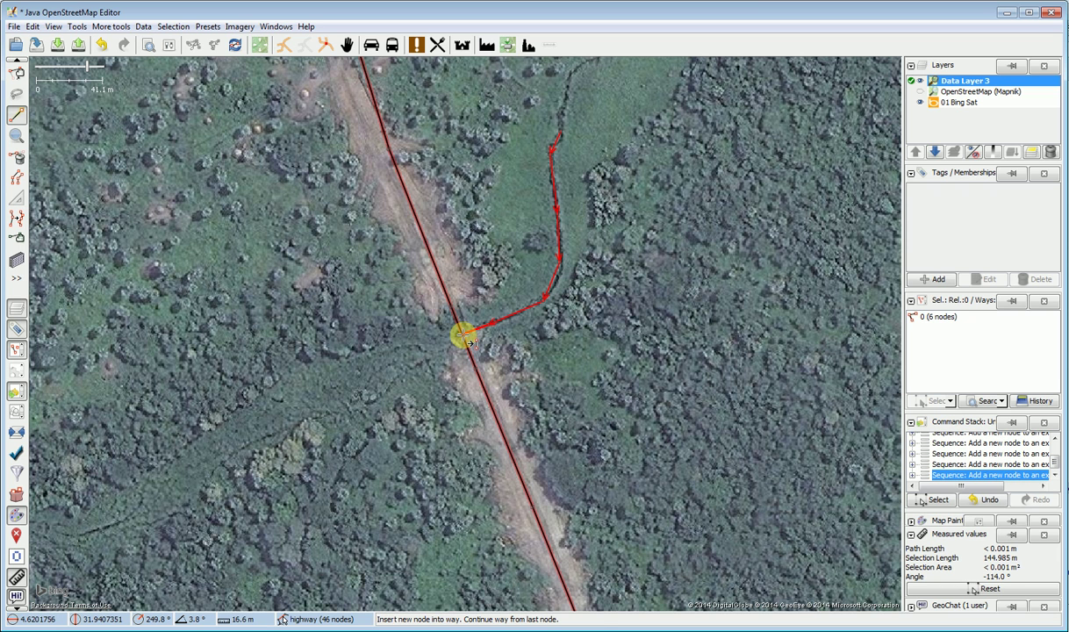
Join the stream to the track with a shared node and continue it southwest to 14 nodes
left_click(462, 336)
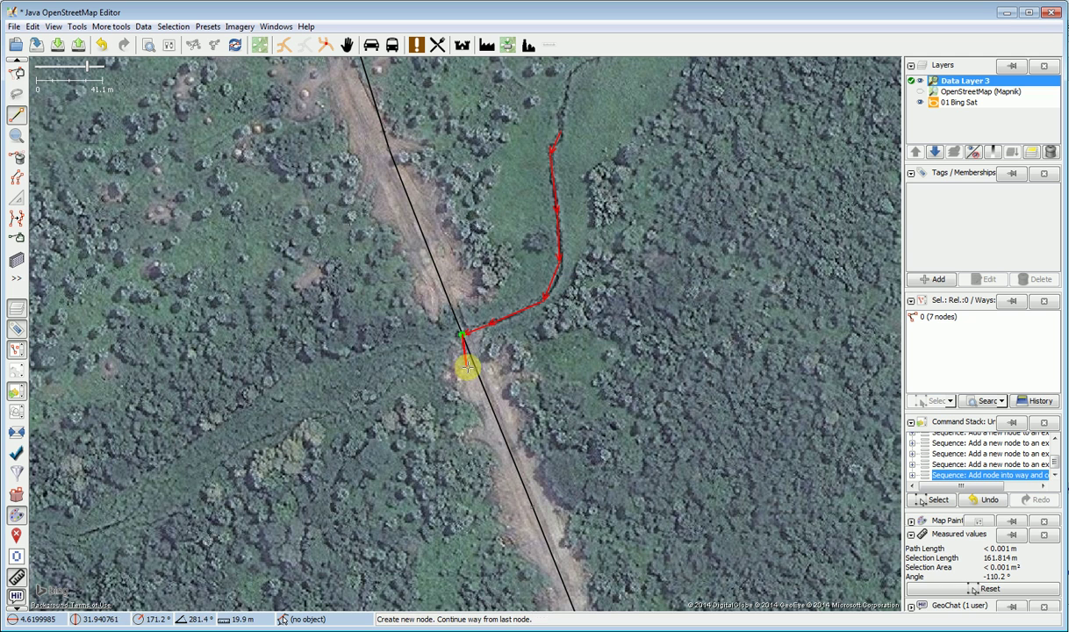
left_click(429, 358)
left_click(392, 379)
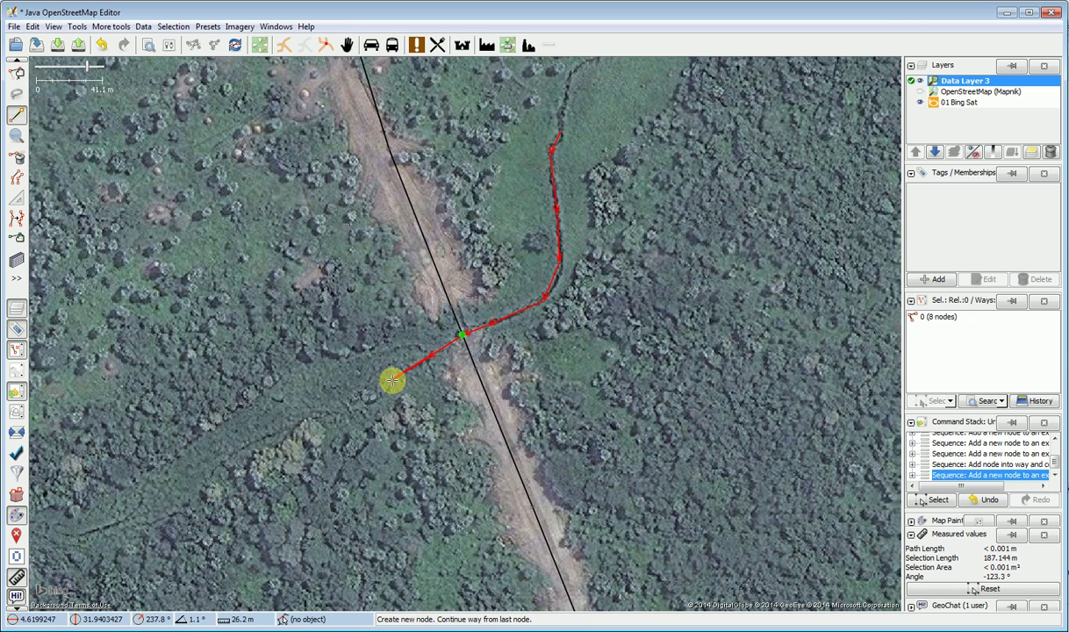
left_click(363, 408)
left_click(316, 419)
left_click(260, 444)
left_click(231, 458)
left_click(202, 492)
left_click(201, 489)
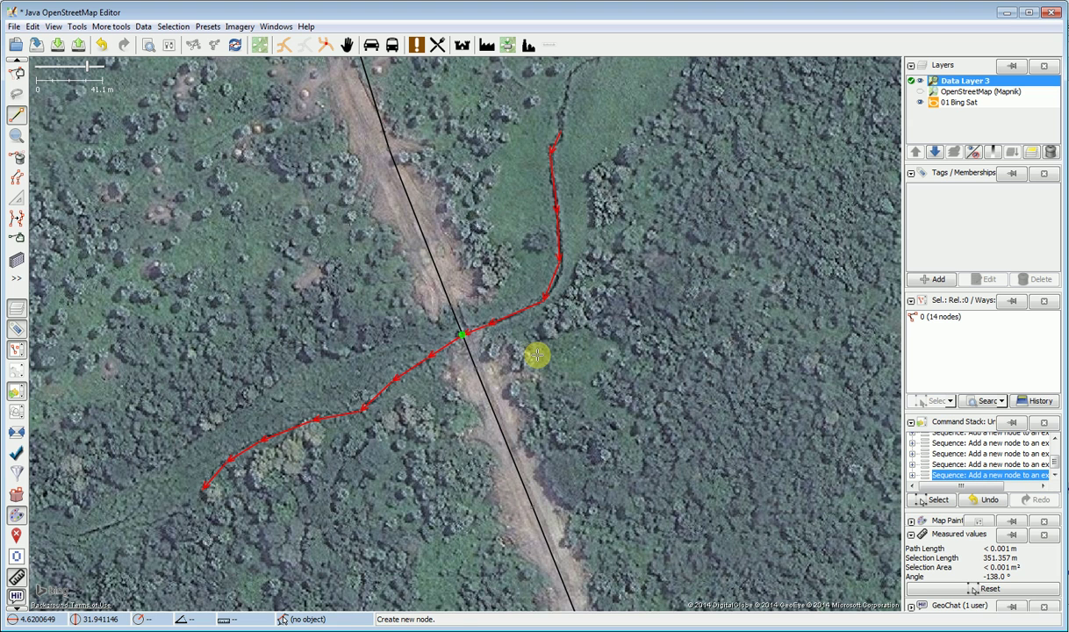
left_click(935, 280)
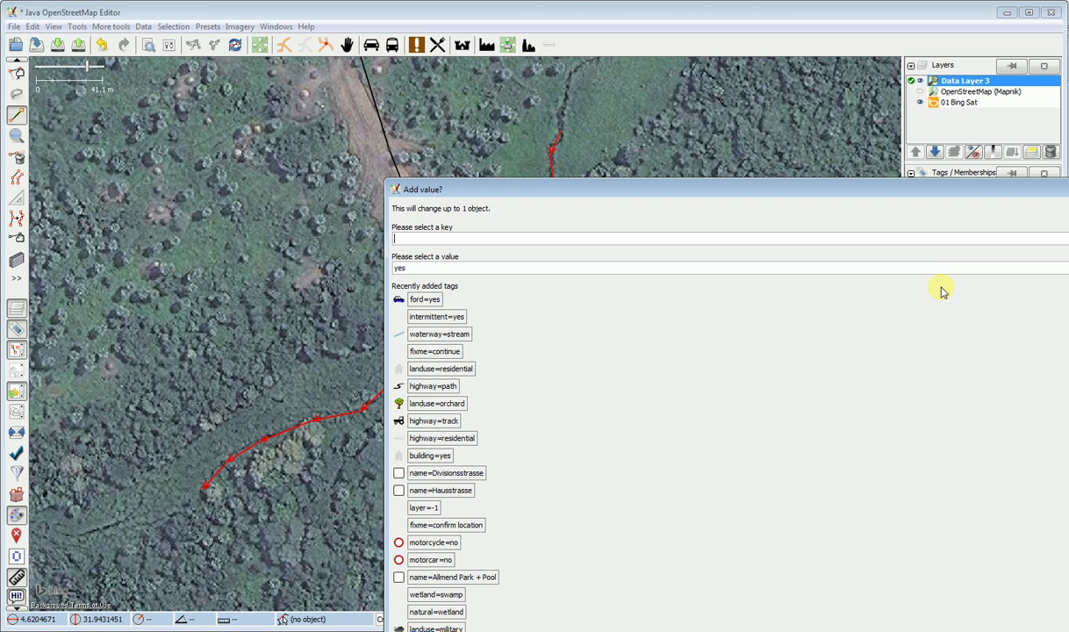
Tag the stream way waterway=stream and intermittent=yes
key("Tab")
key("Return")
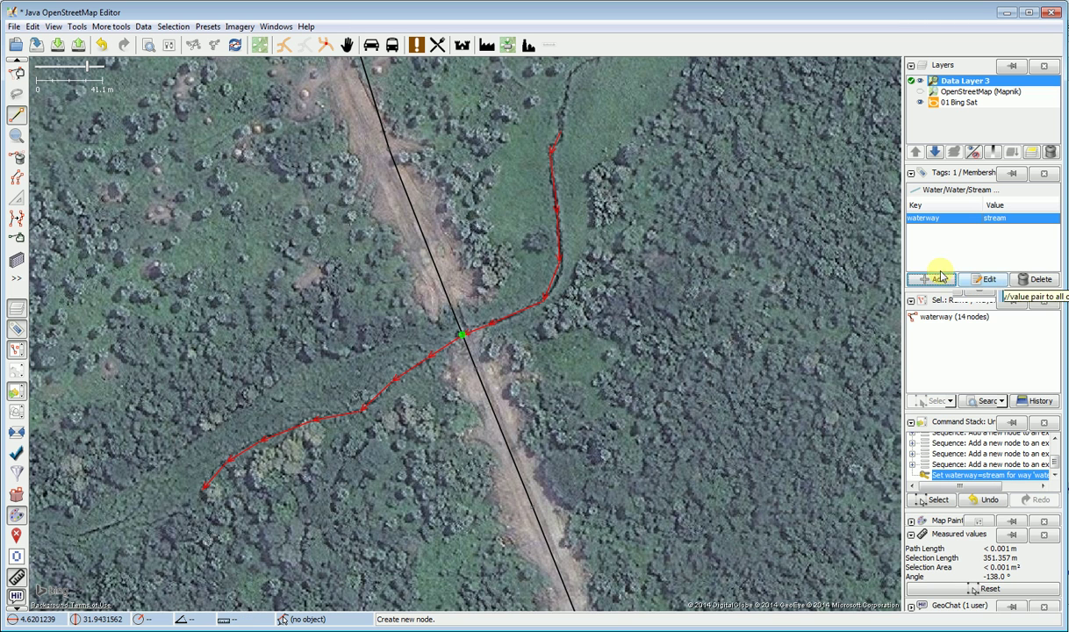
left_click(932, 280)
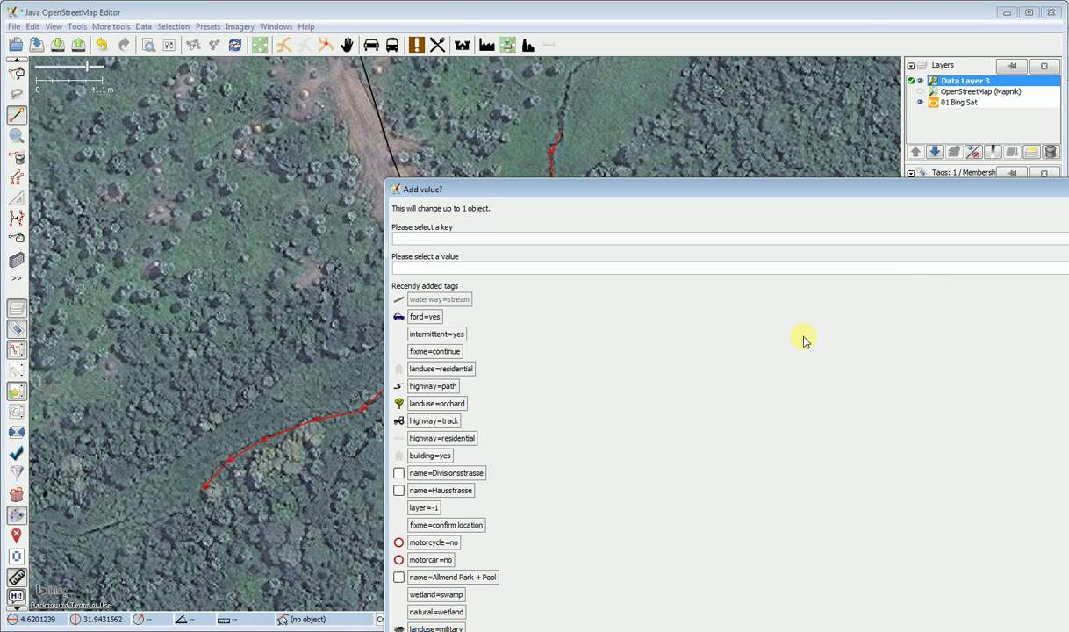
type("in")
key("Return")
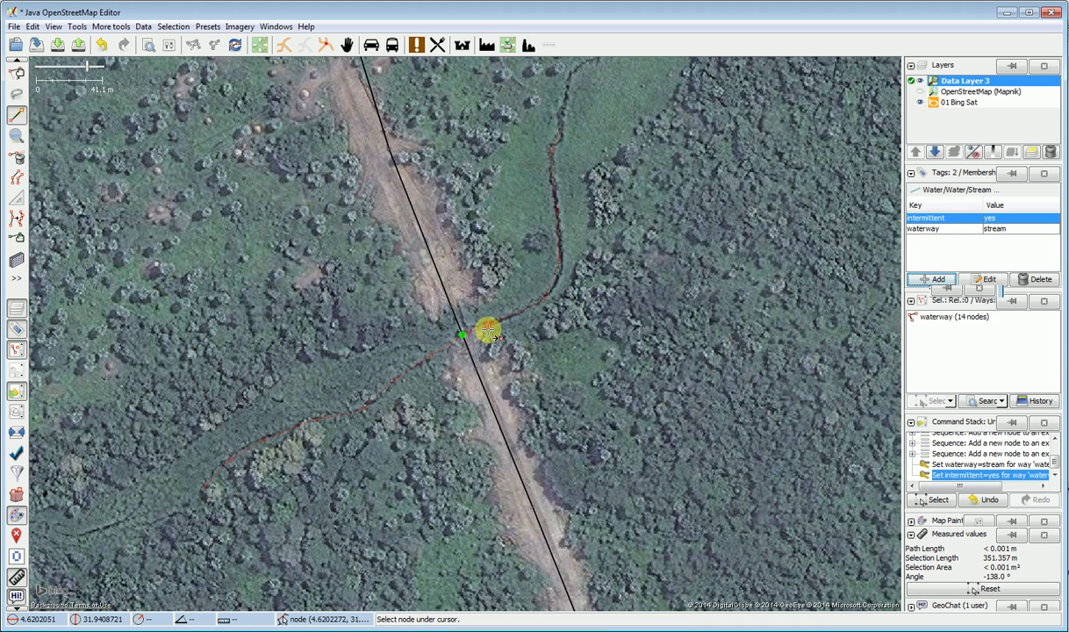
Select the track way plus the two nodes flanking the stream crossing
key("s")
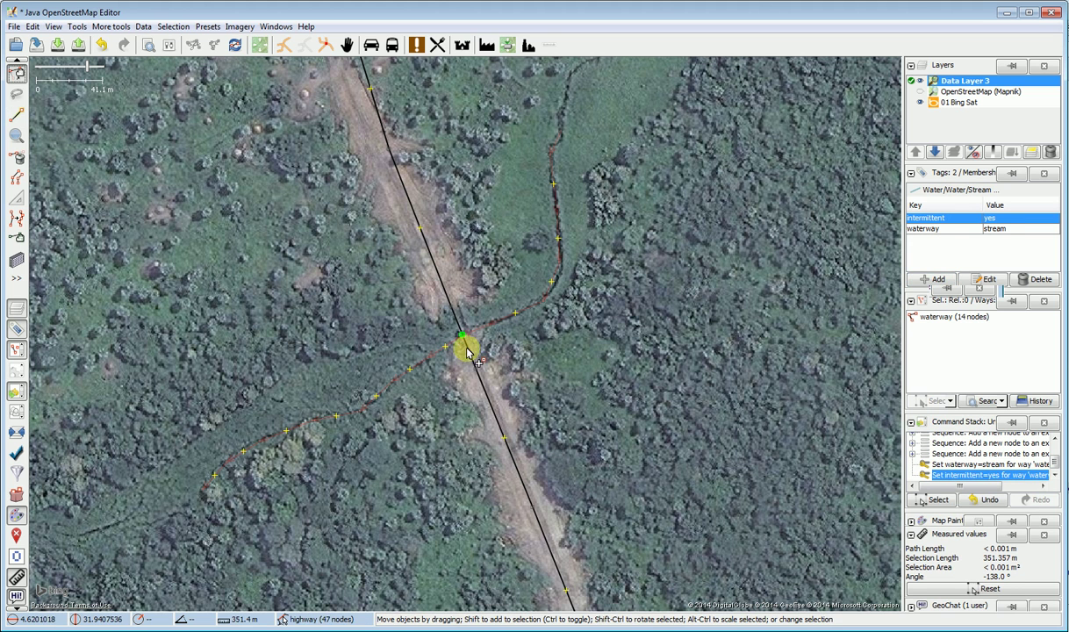
left_click(468, 351)
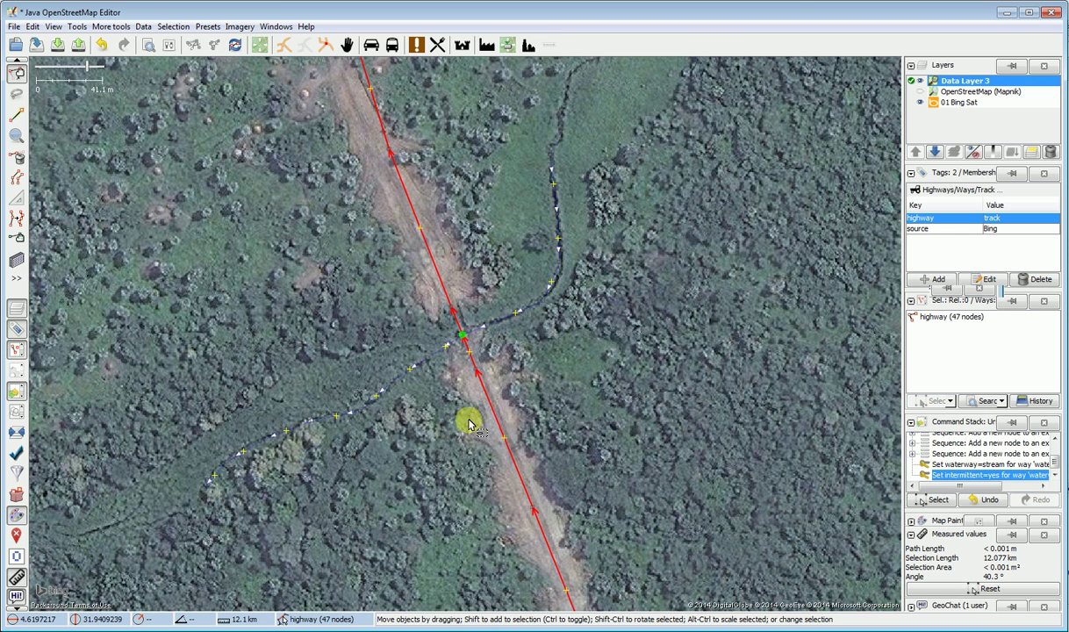
left_click(462, 336, "shift")
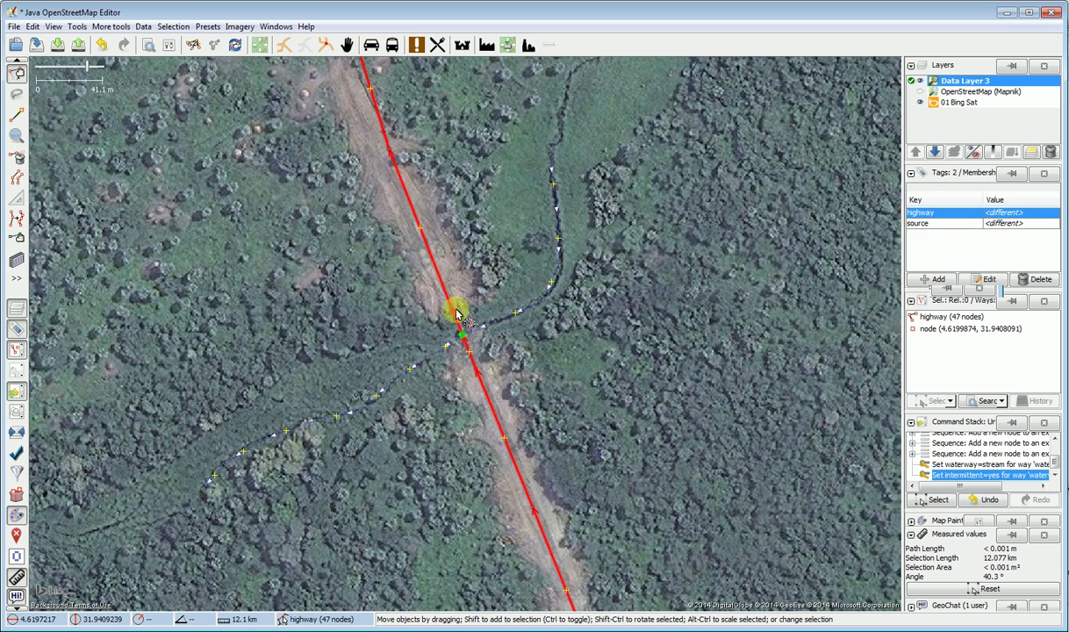
left_click(454, 312, "ctrl")
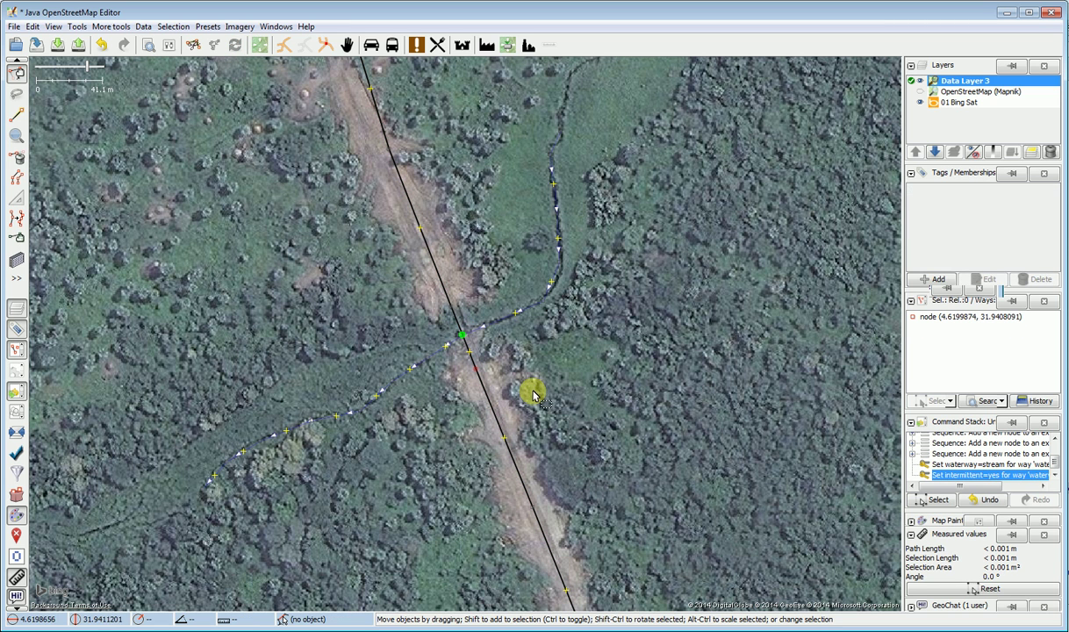
left_click(450, 309, "shift")
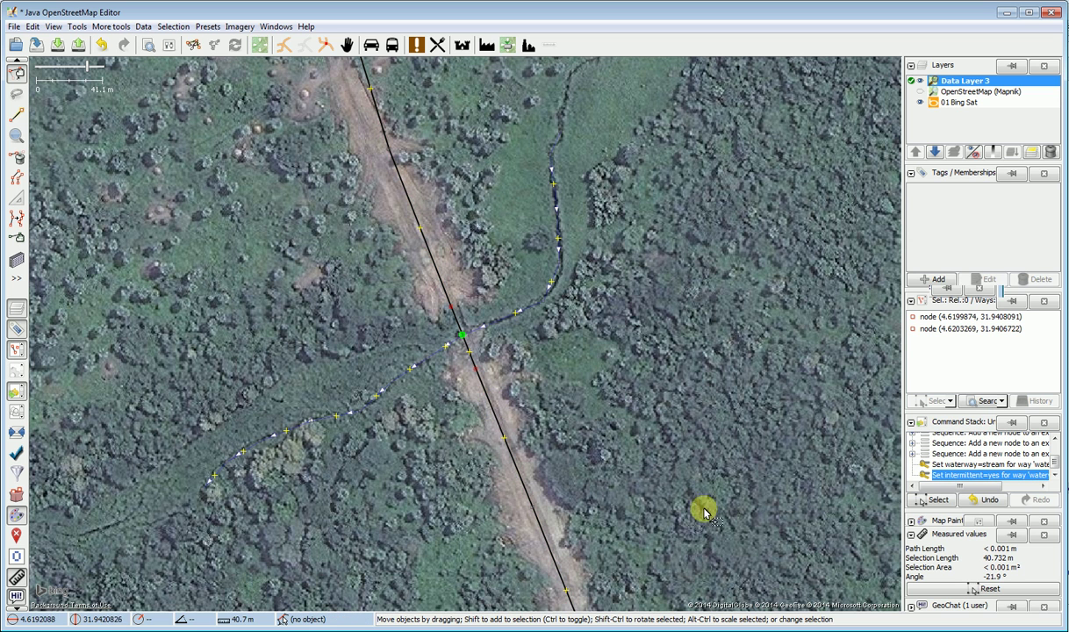
left_click(492, 414, "shift")
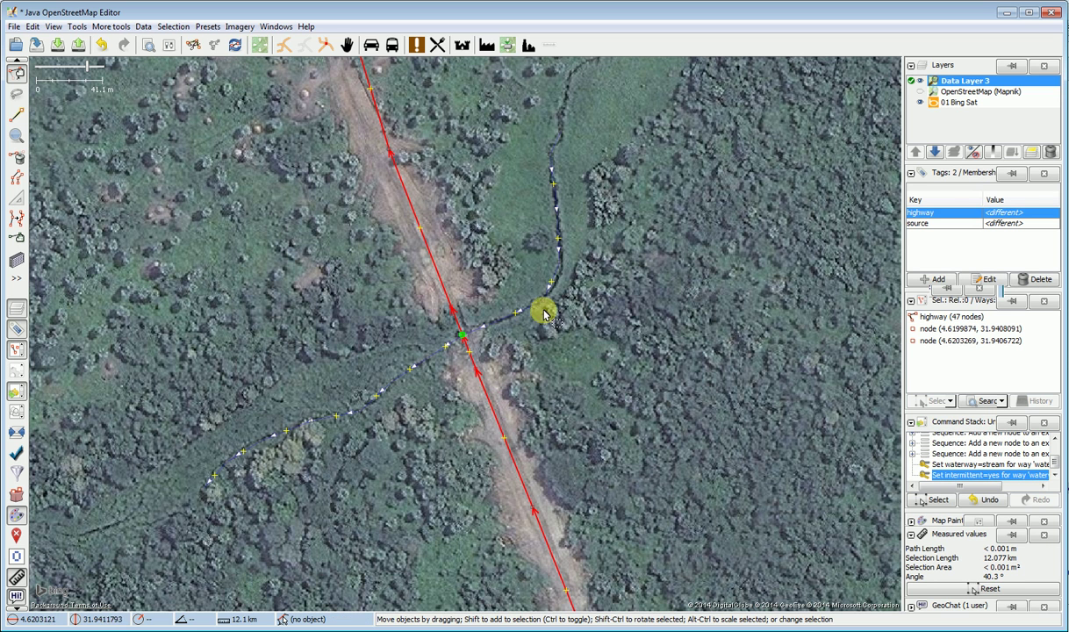
Split the track at those nodes with Tools > Split Way and select the short middle piece
left_click(77, 27)
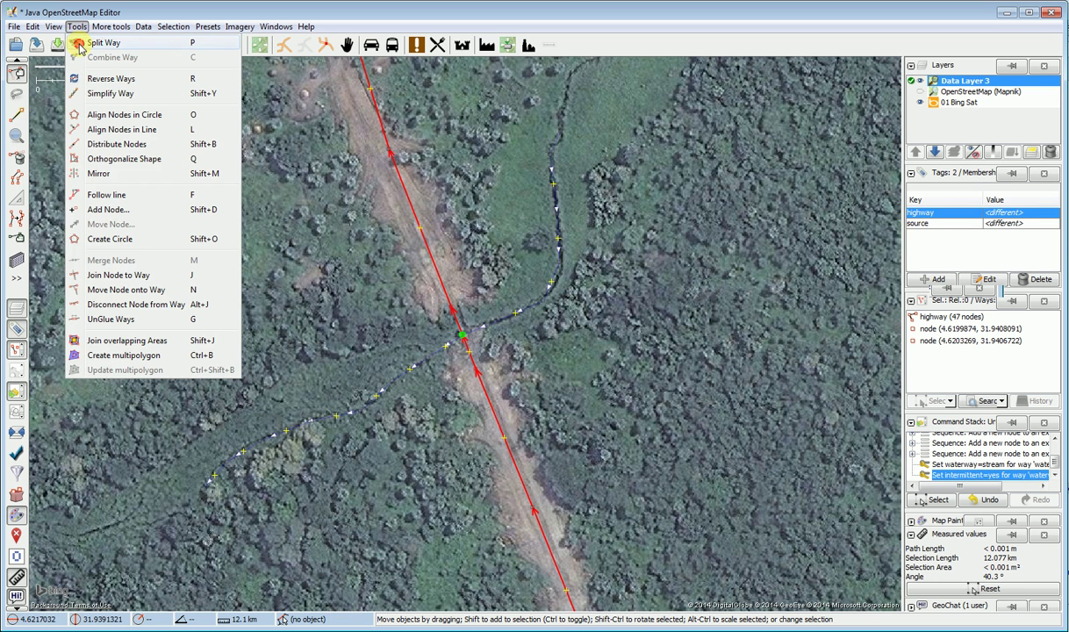
left_click(81, 42)
left_click(539, 357)
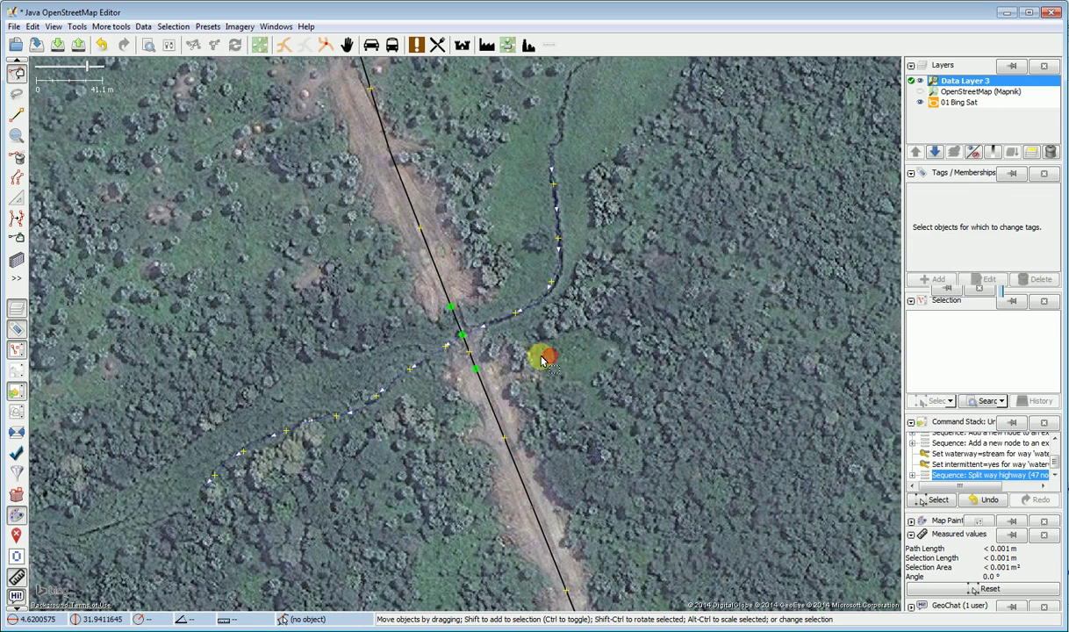
left_click(466, 349)
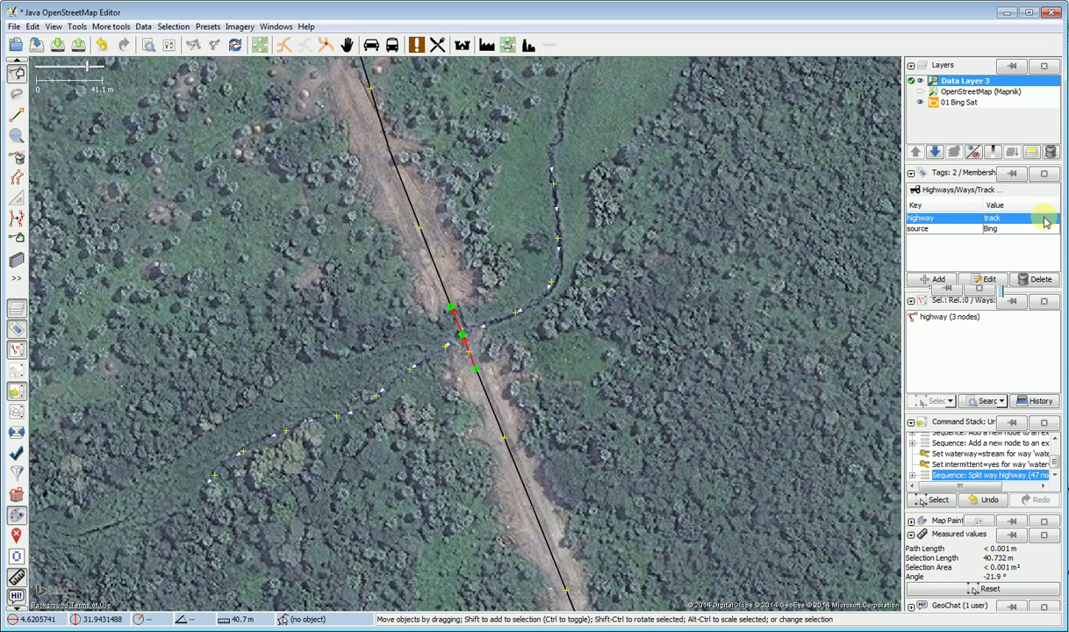
Tag the 3-node crossing section and its middle stream-crossing node ford=yes
left_click(935, 279)
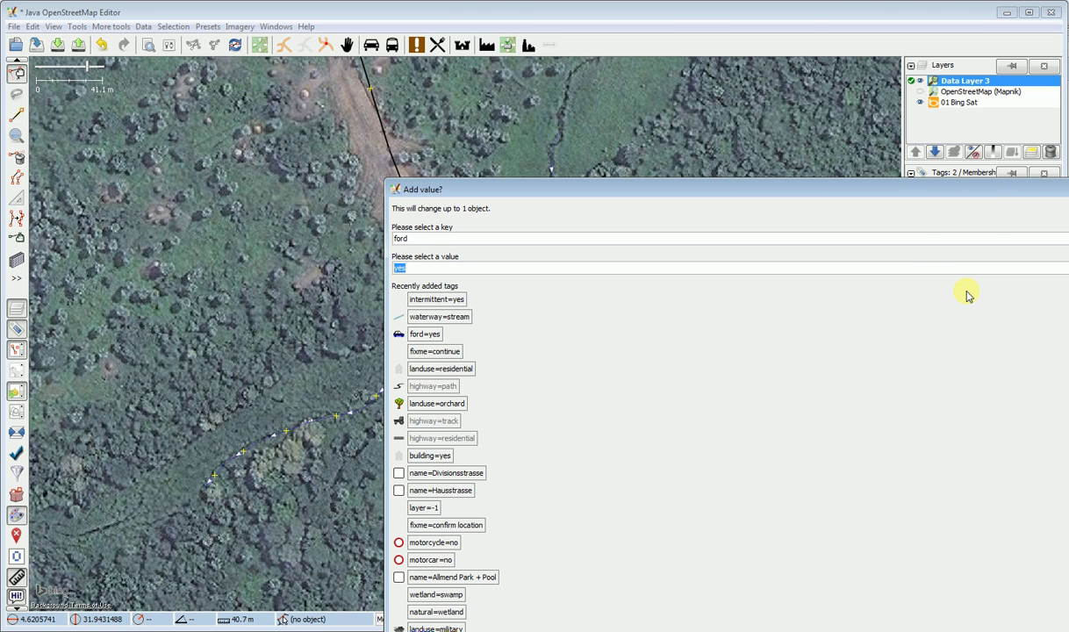
key("Return")
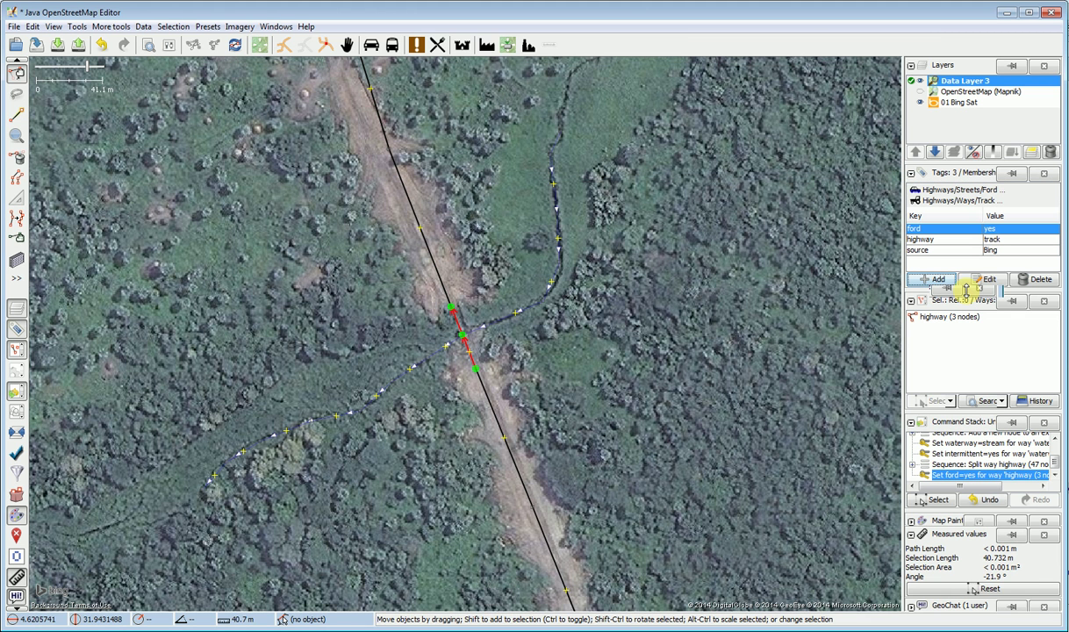
left_click(463, 342)
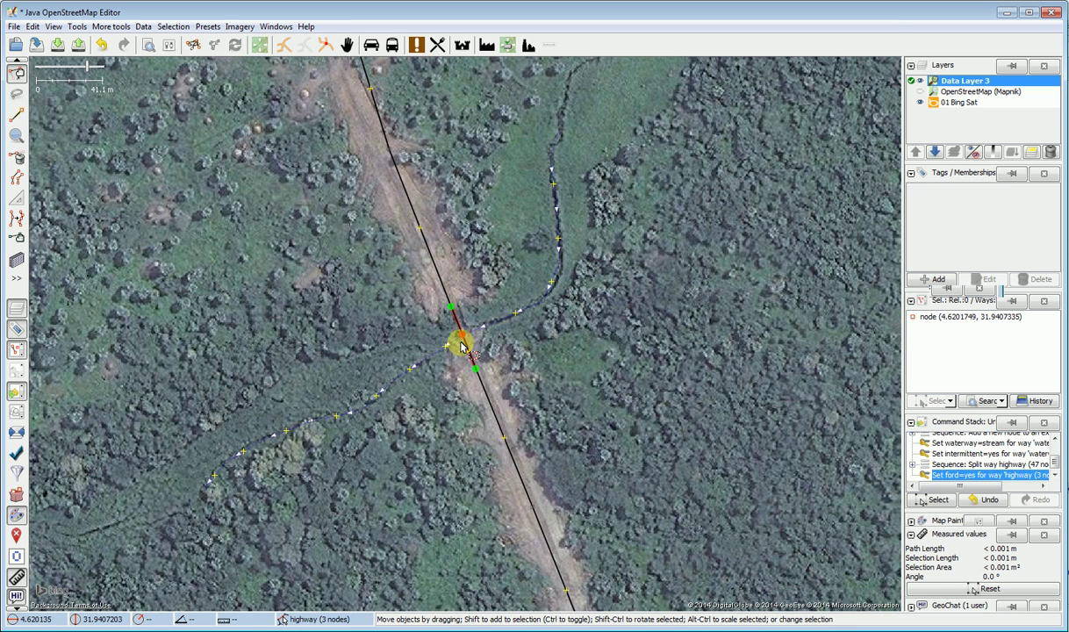
left_click(932, 279)
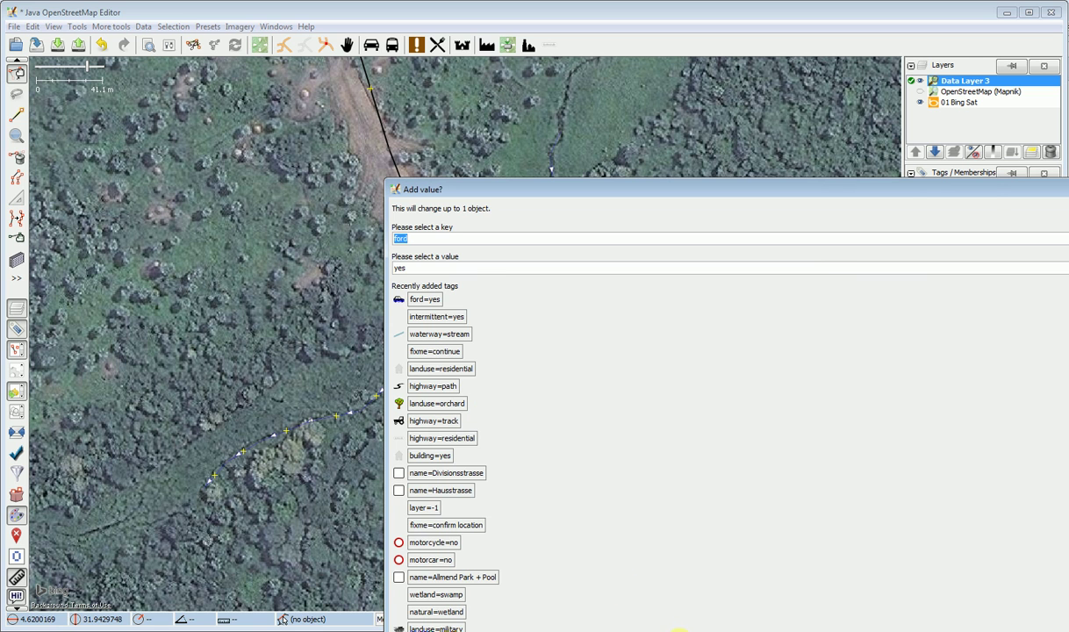
key("Return")
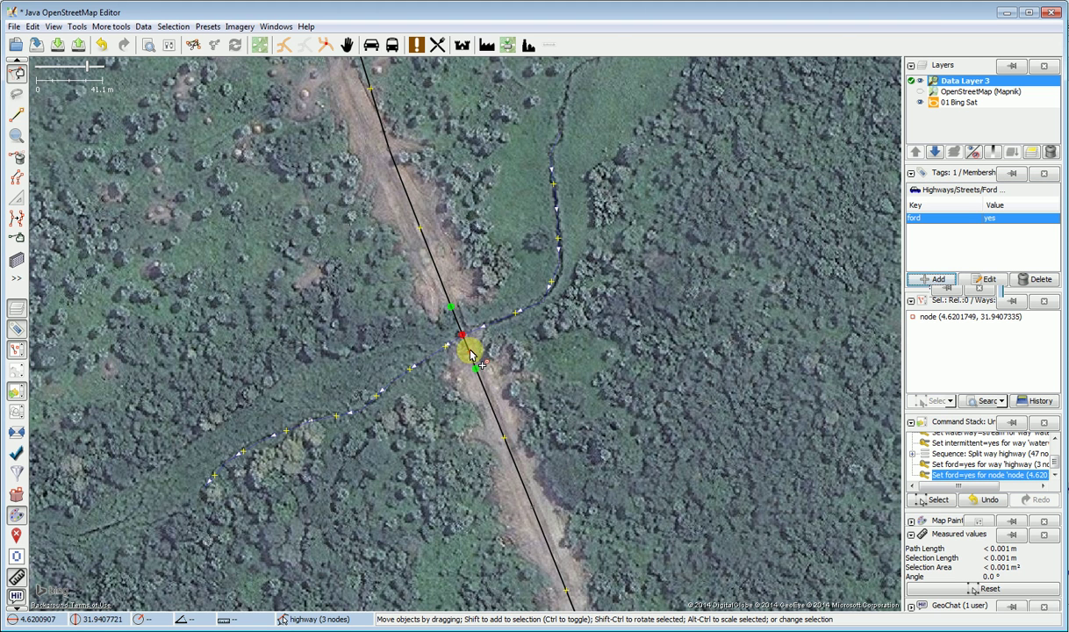
left_click(453, 317)
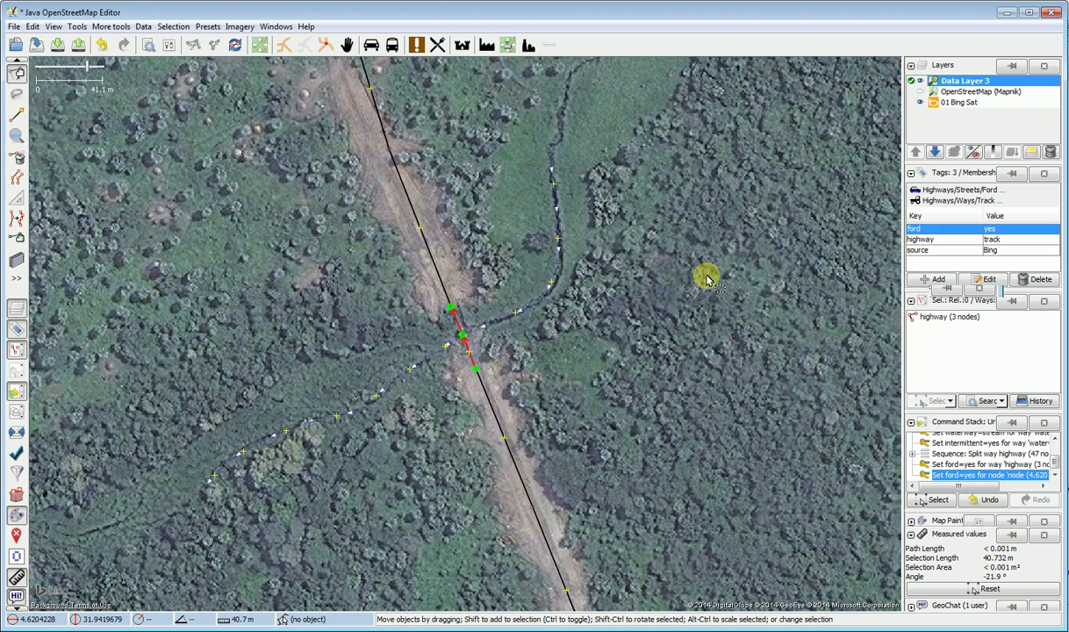
left_click(537, 256)
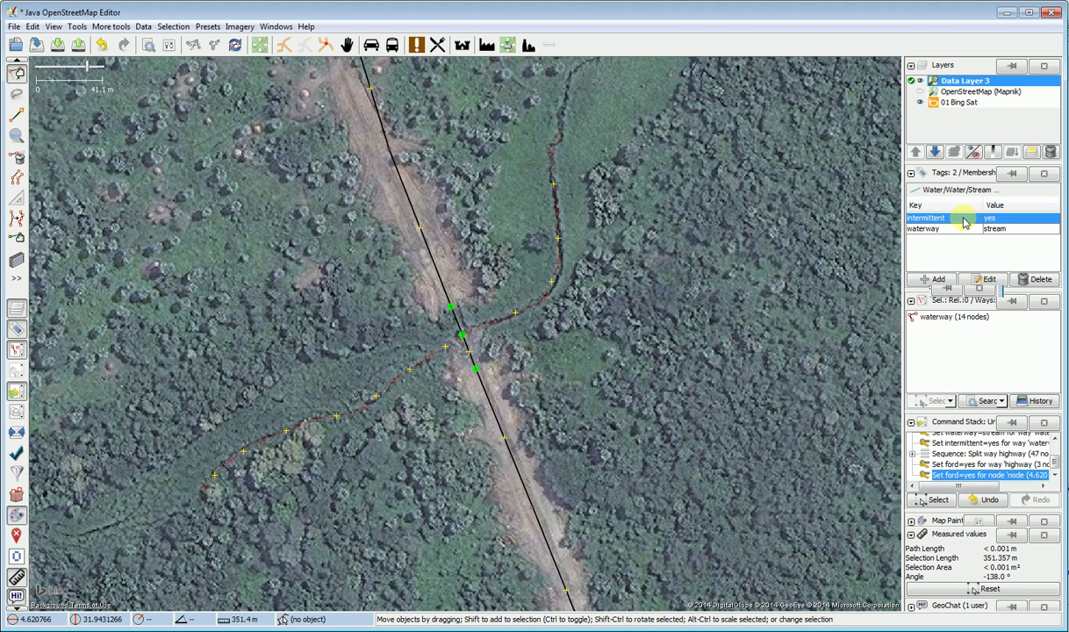
left_click(555, 392)
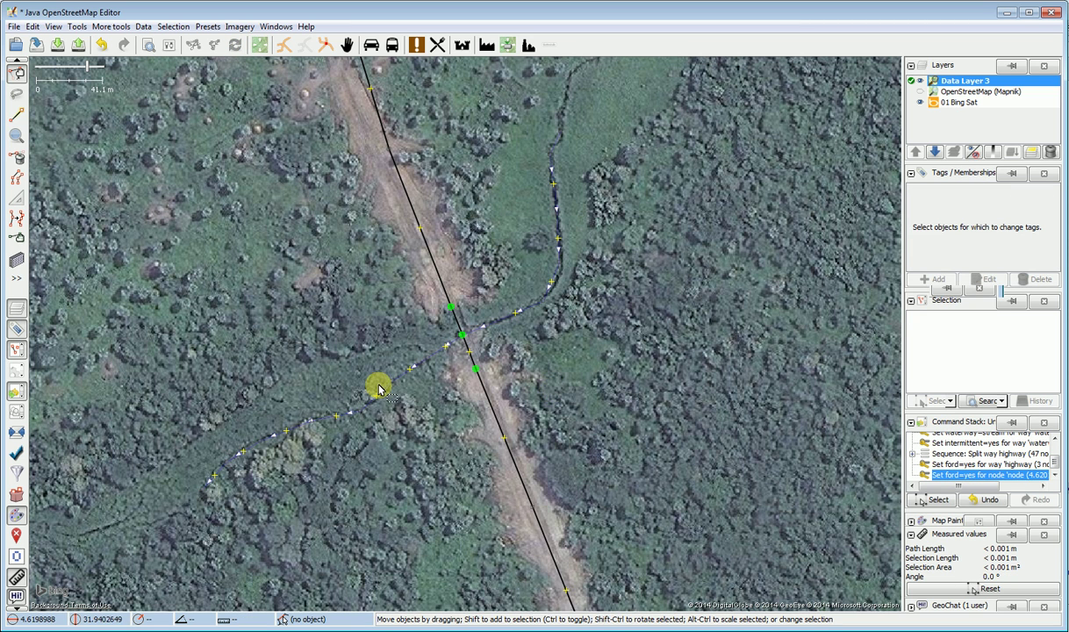
left_click(553, 138)
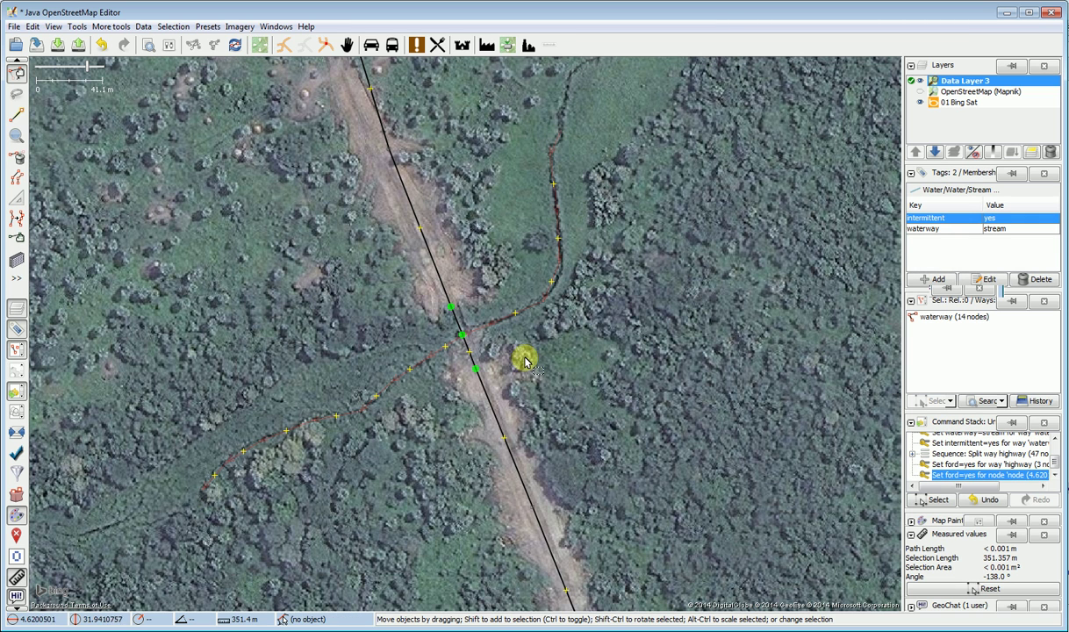
scroll(523, 358, "down", 1)
Tag the stream's top end node fixme=continue
scroll(544, 207, "up", 1)
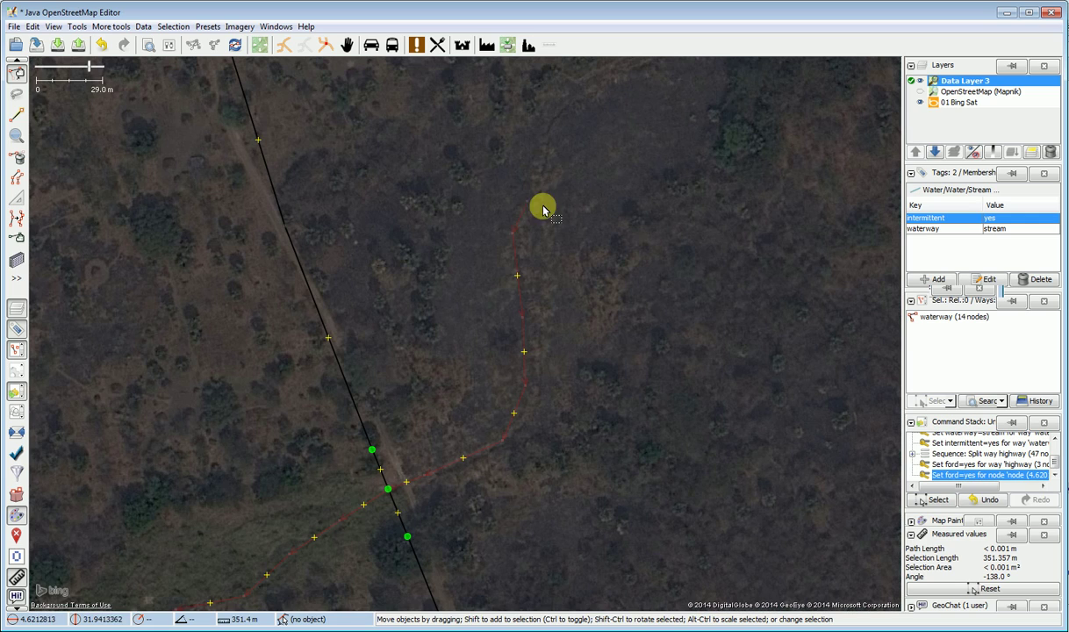
left_click(526, 204)
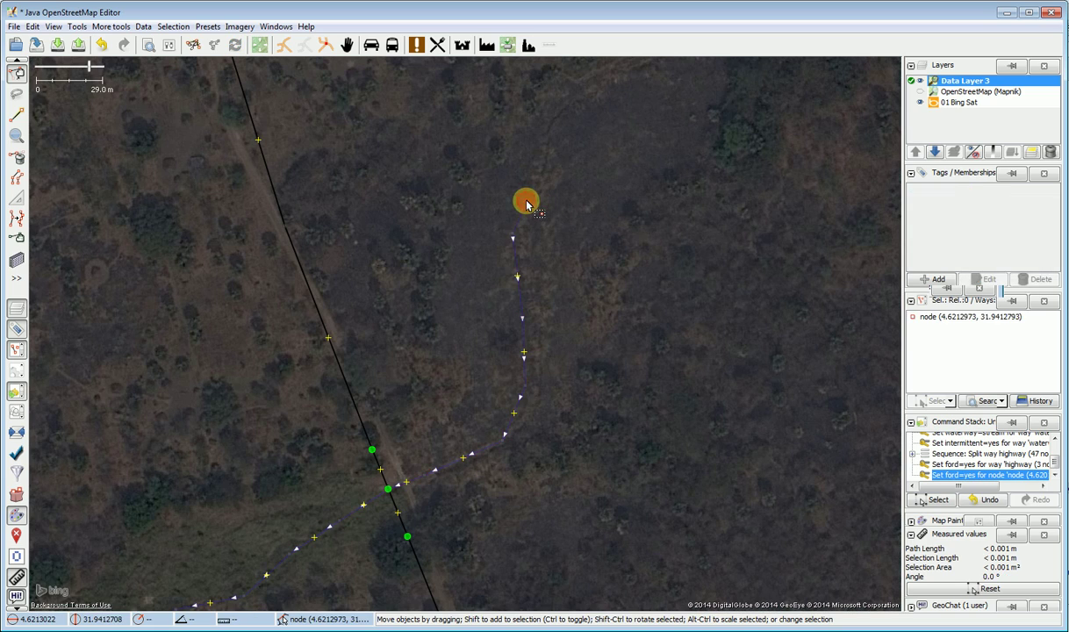
left_click(936, 279)
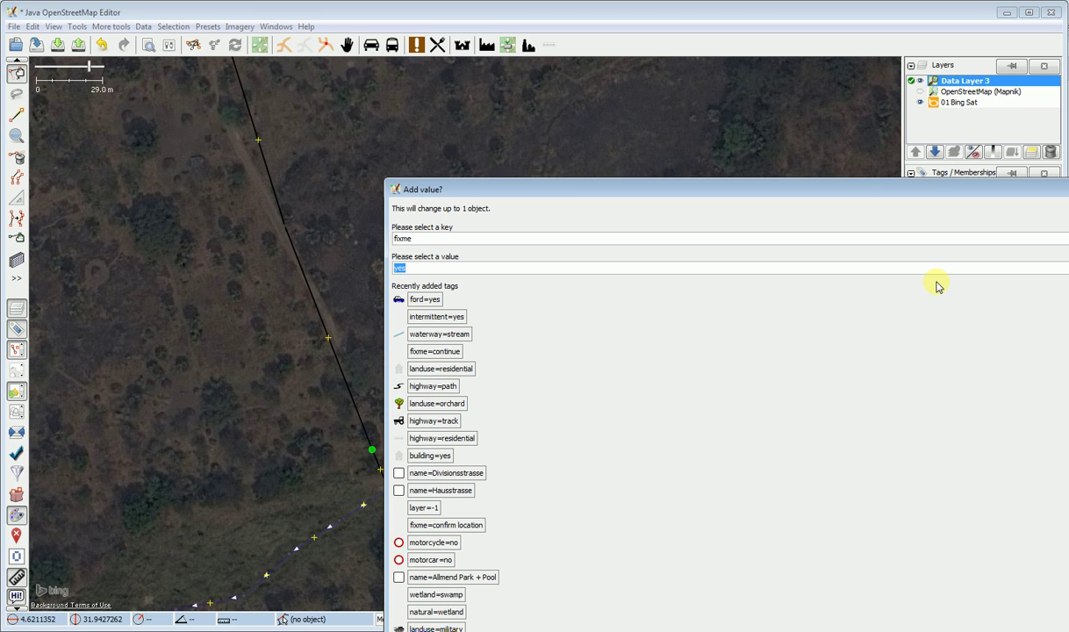
key("Return")
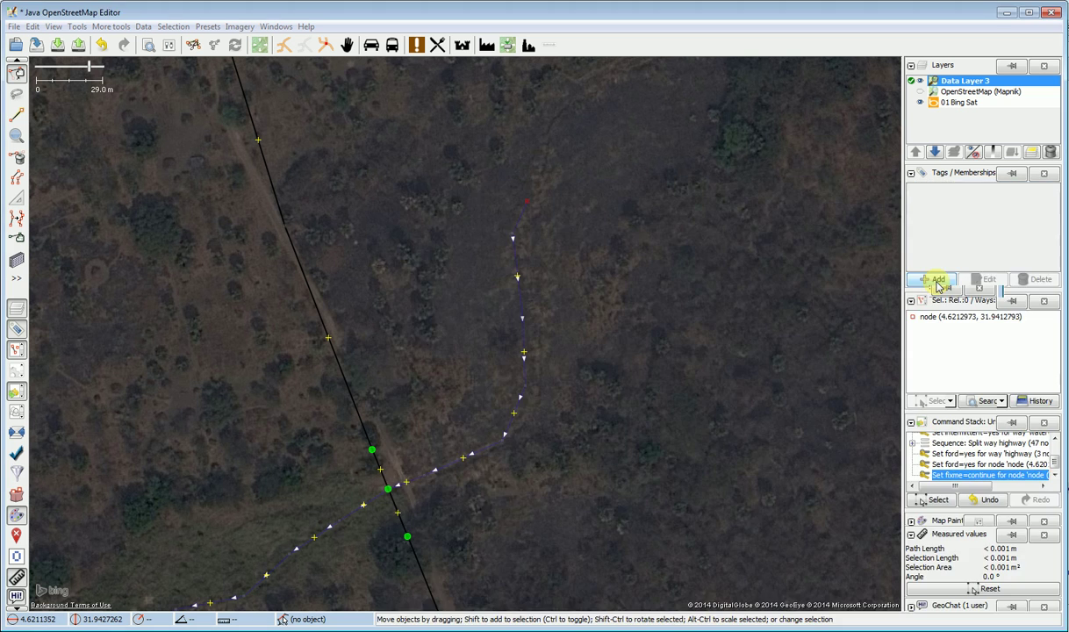
Tag the stream's lower-left end node fixme=continue and recentre the map on the crossing
left_click_drag(569, 478, 731, 294)
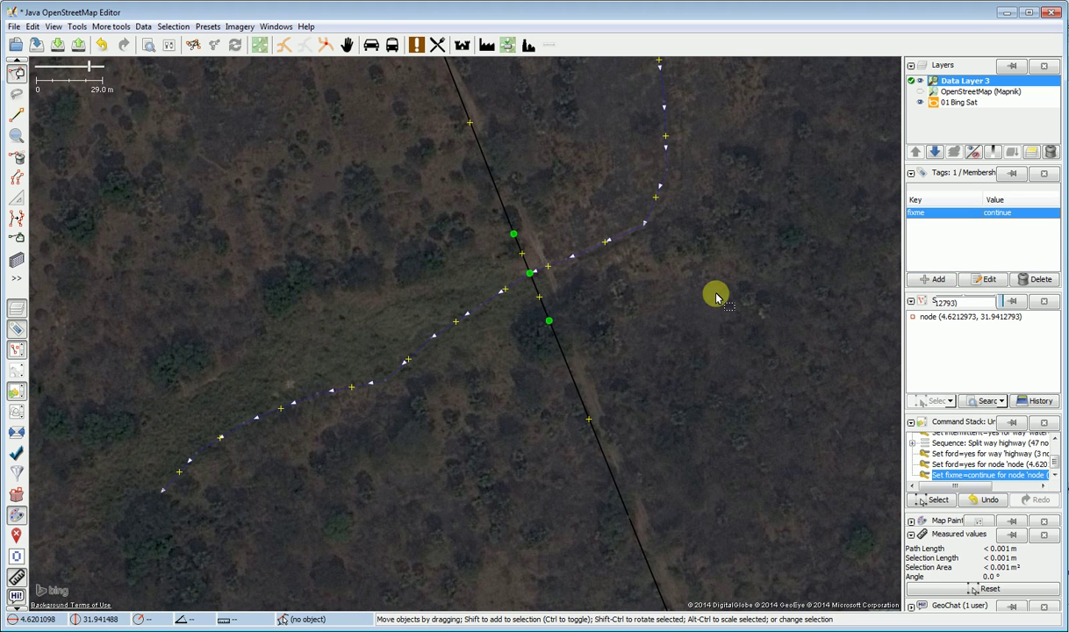
left_click(162, 493)
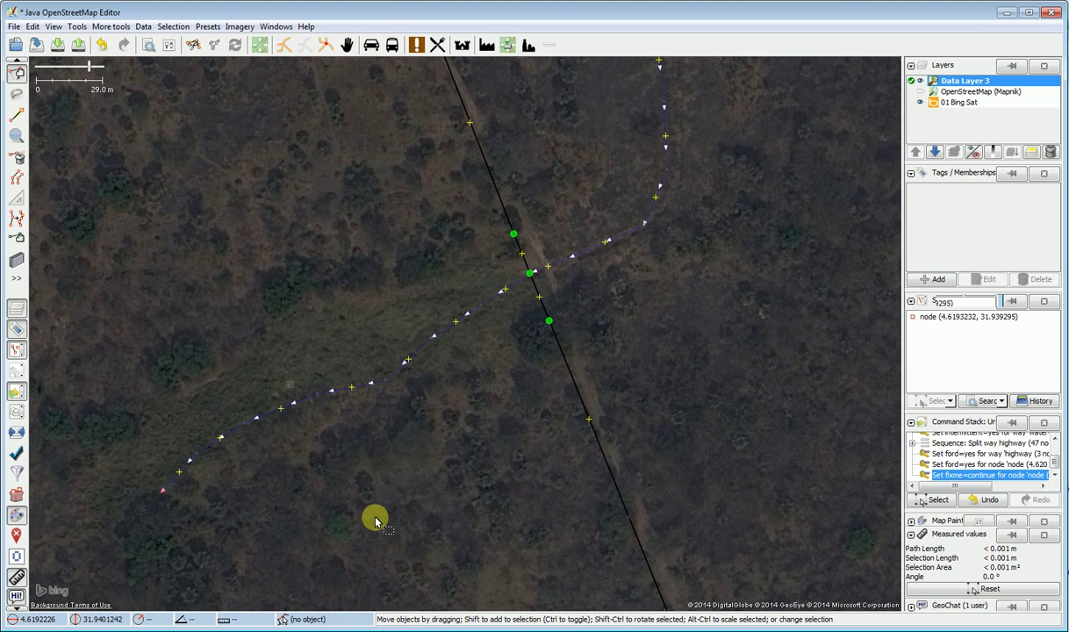
key("alt+a")
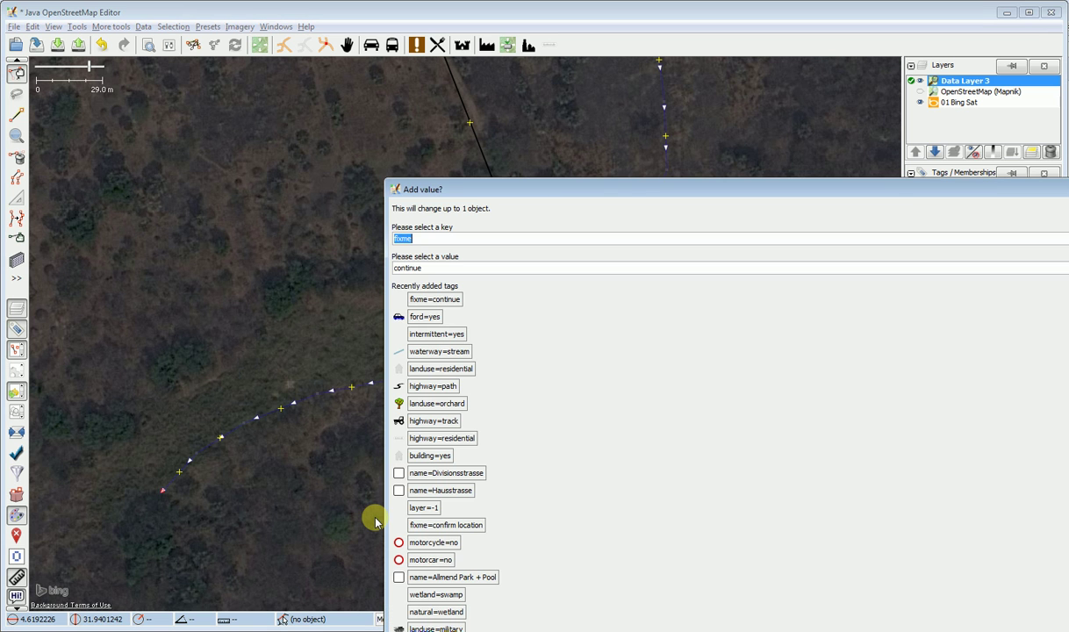
key("Return")
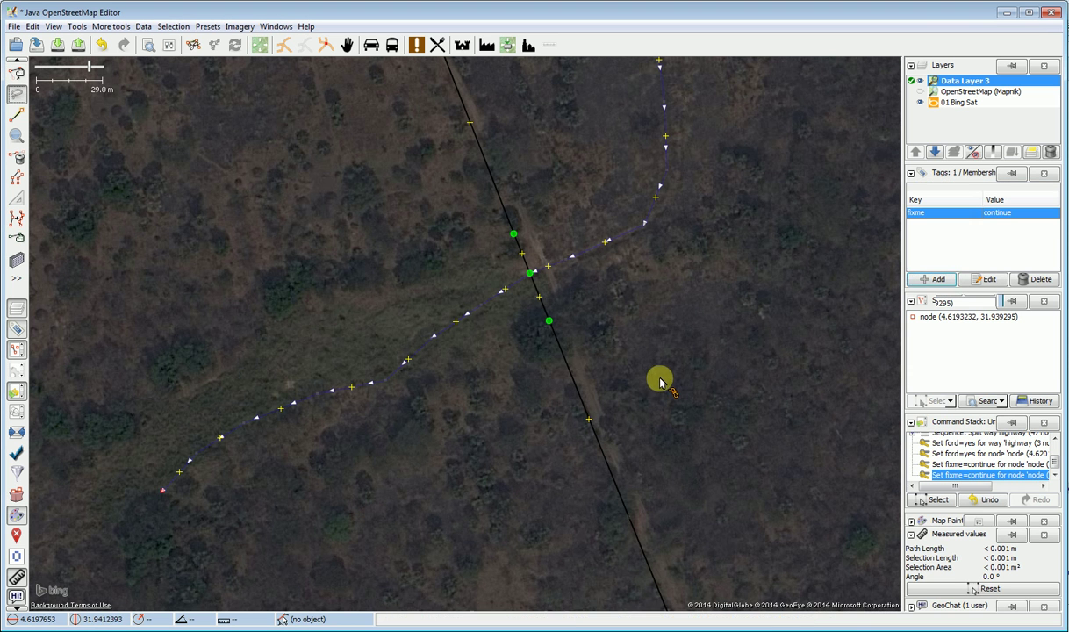
left_click(670, 369)
scroll(670, 369, "down", 1)
left_click_drag(707, 312, 665, 375)
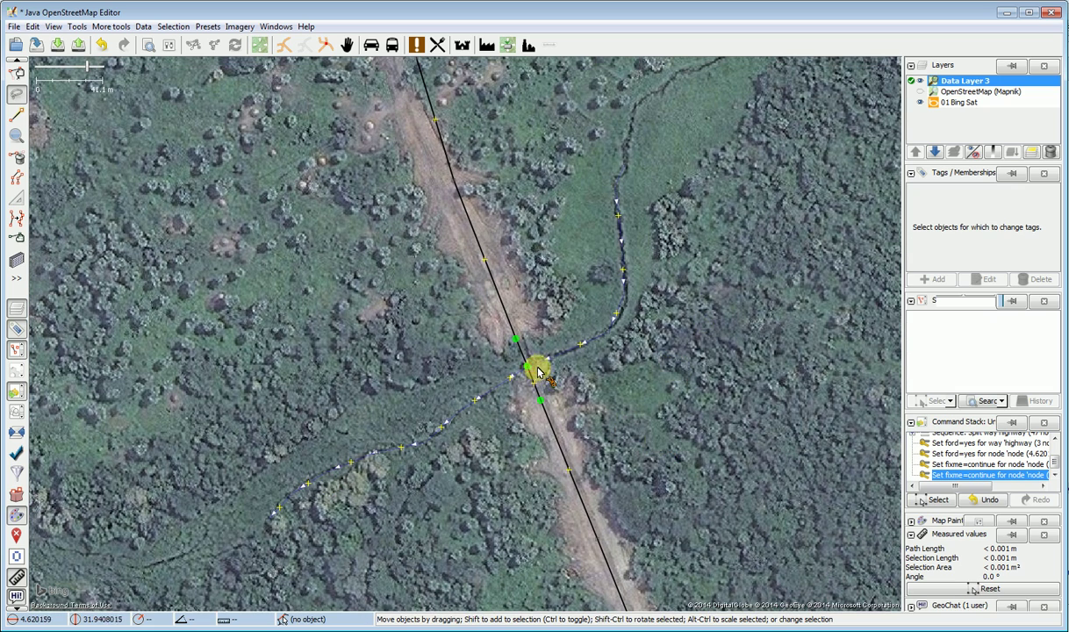
left_click(516, 350)
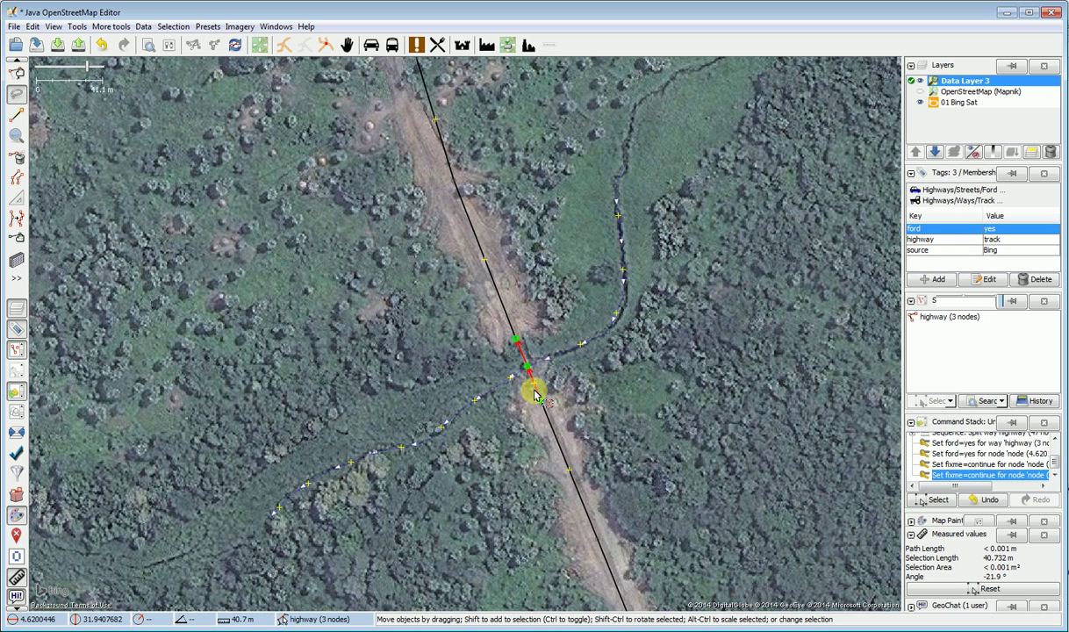
scroll(537, 404, "up", 3)
scroll(544, 387, "up", 1)
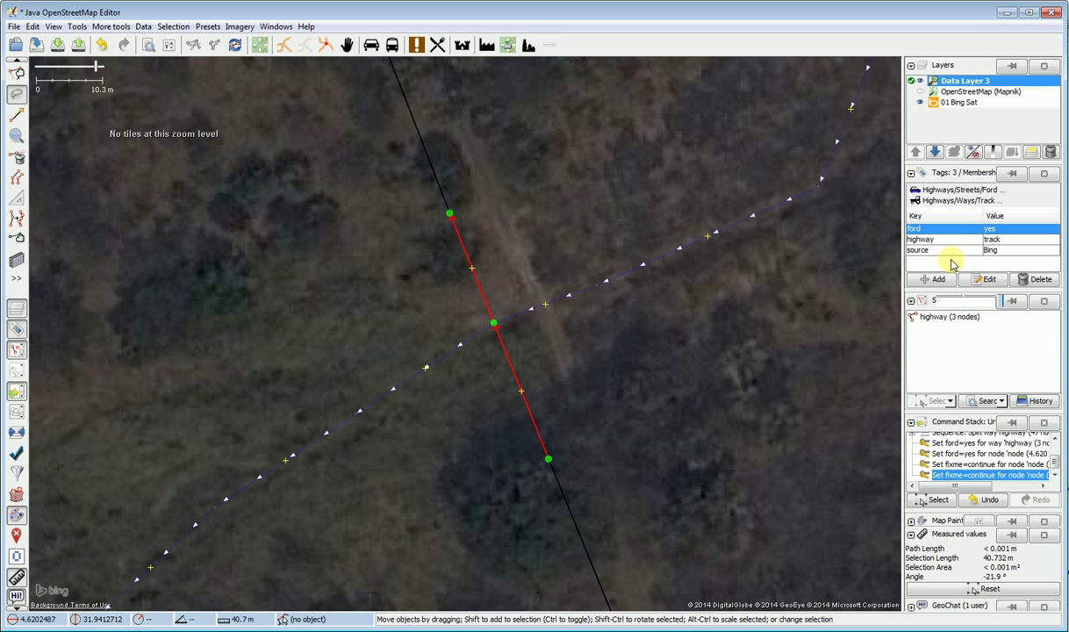
scroll(505, 408, "down", 6)
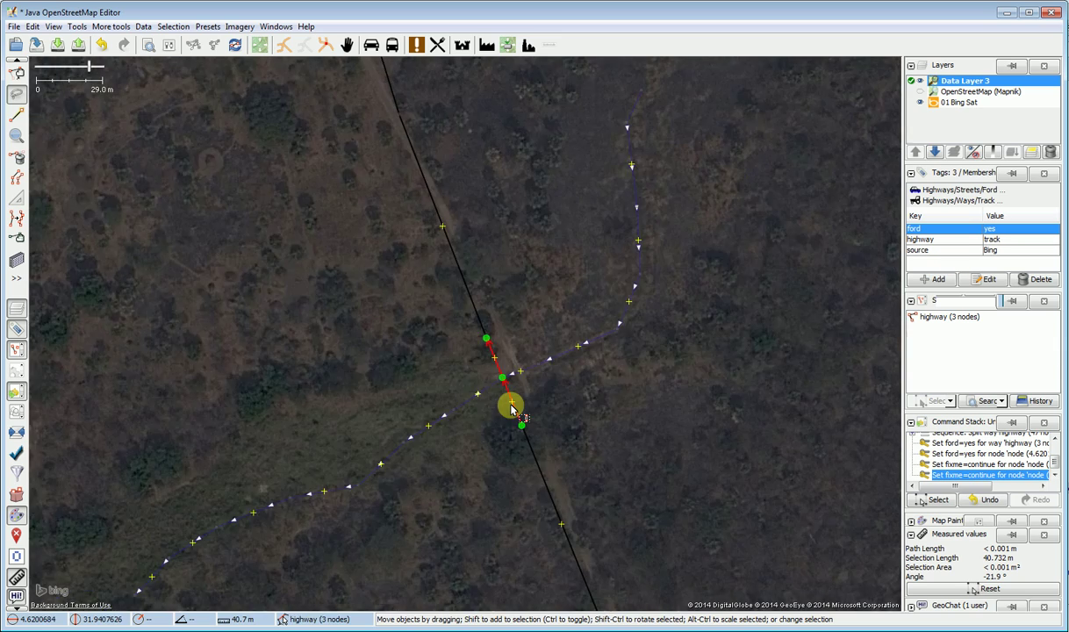